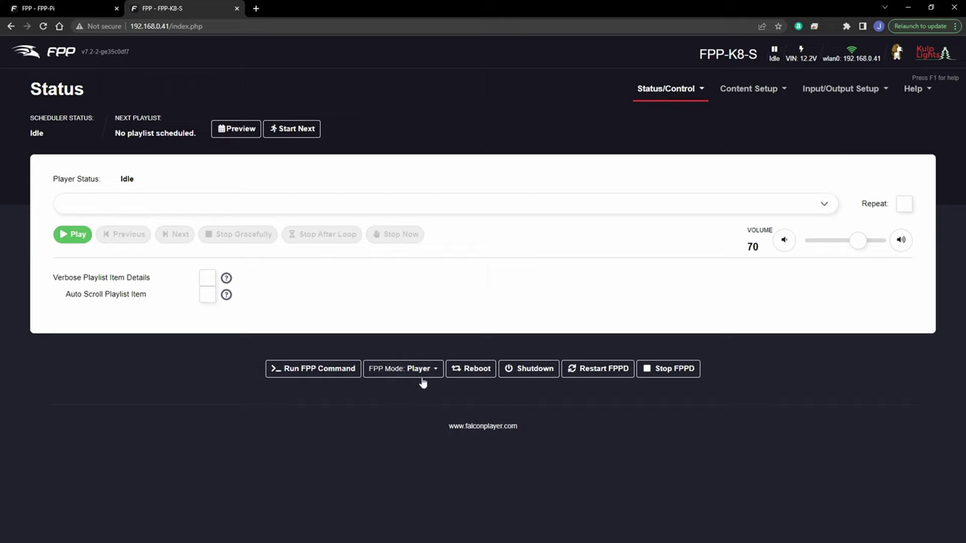
Set the FPP mode of FPP-K8-S to Remote
click(415, 370)
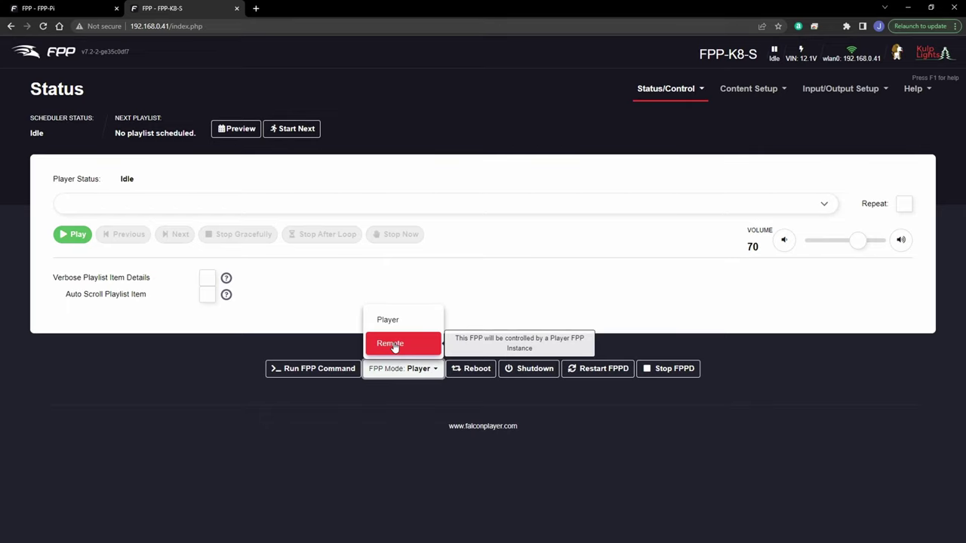
click(393, 344)
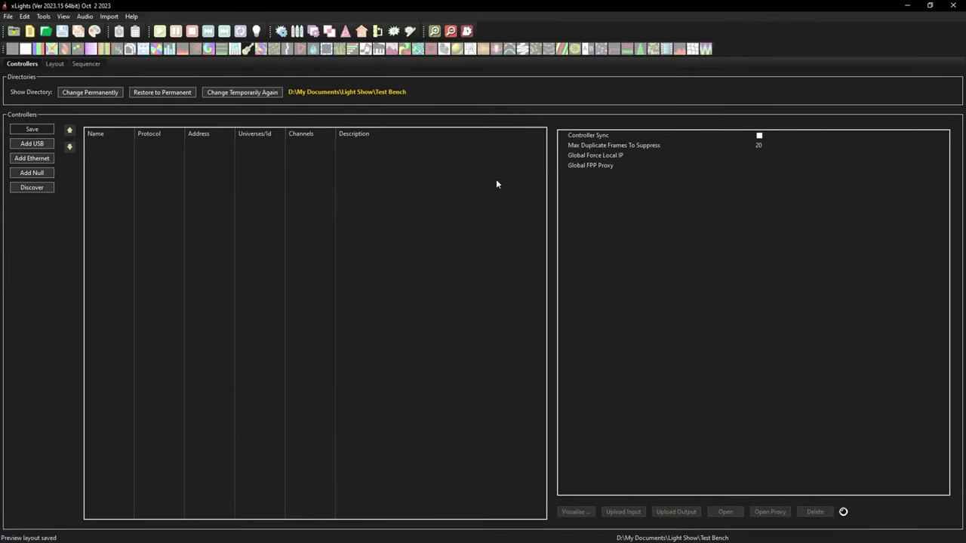
Switch to xLights, add an Ethernet controller and name it PI Player
click(35, 159)
click(787, 136)
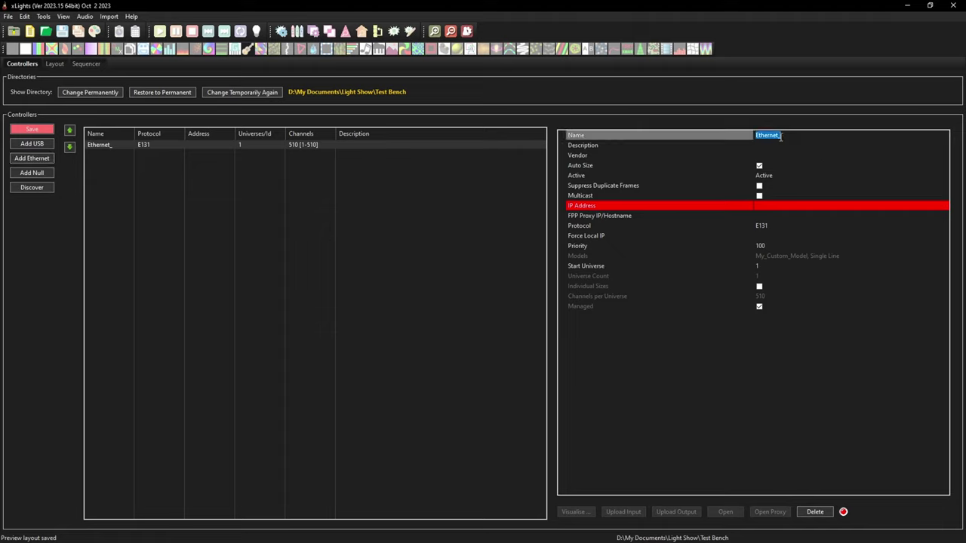
key(BackSpace)
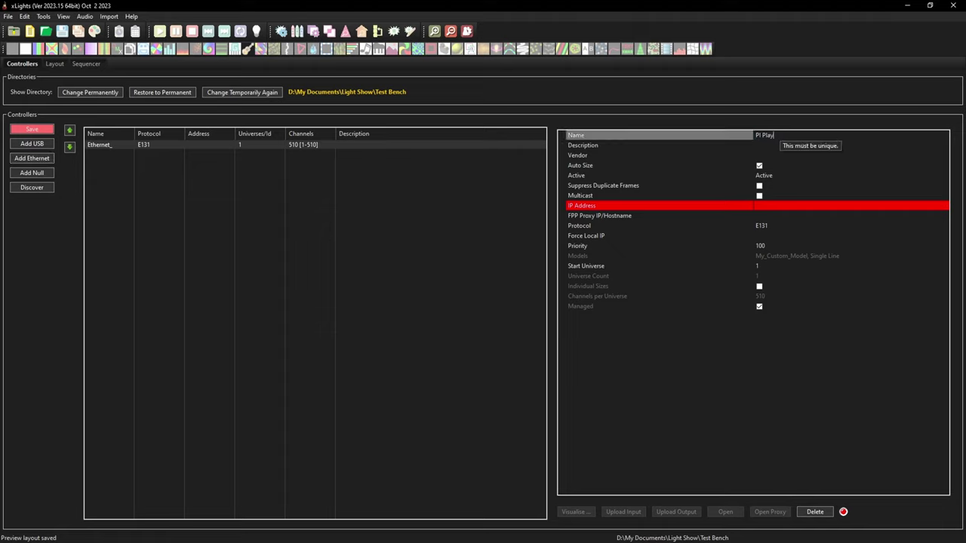
text(PI Player)
Set the PI Player controller's vendor to FPP and its model to FPP Player Only
click(777, 154)
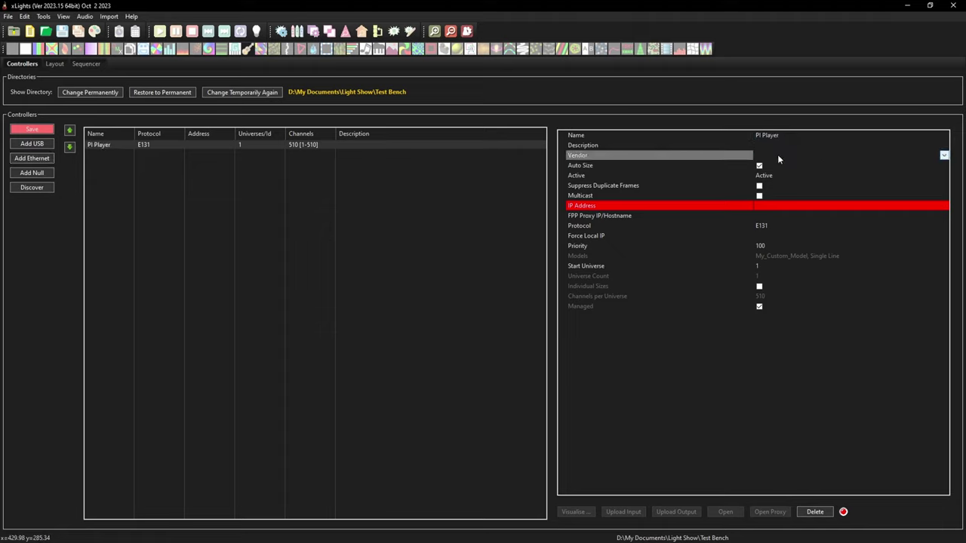
click(787, 157)
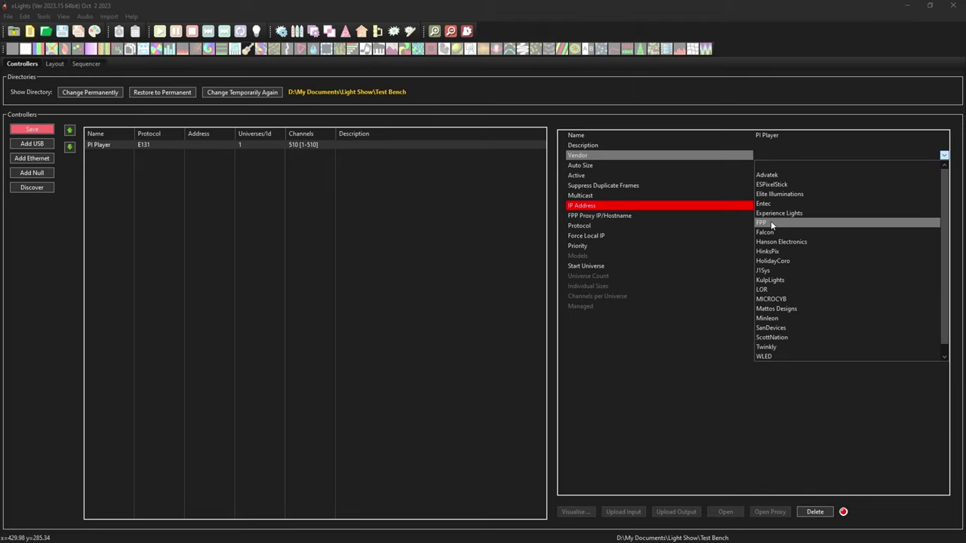
click(770, 222)
click(767, 166)
click(767, 165)
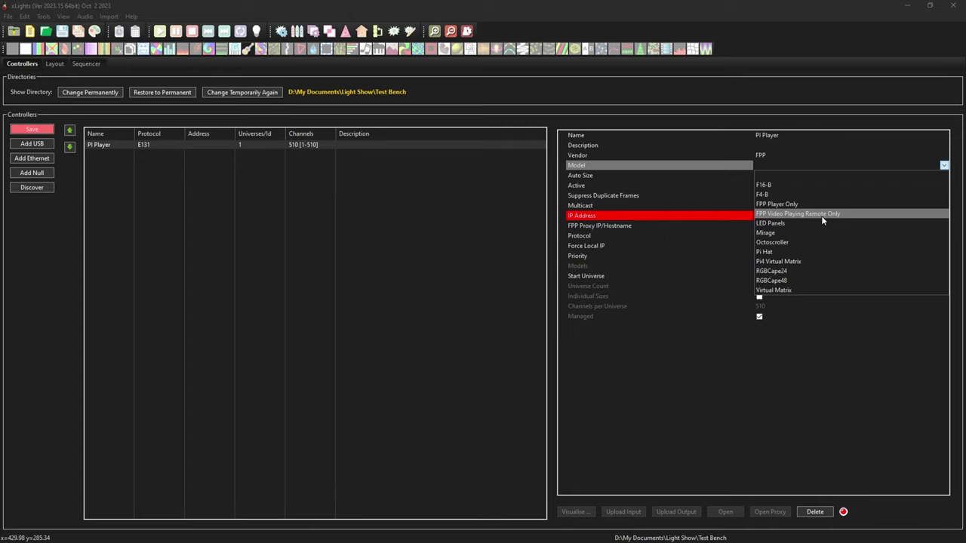
click(778, 204)
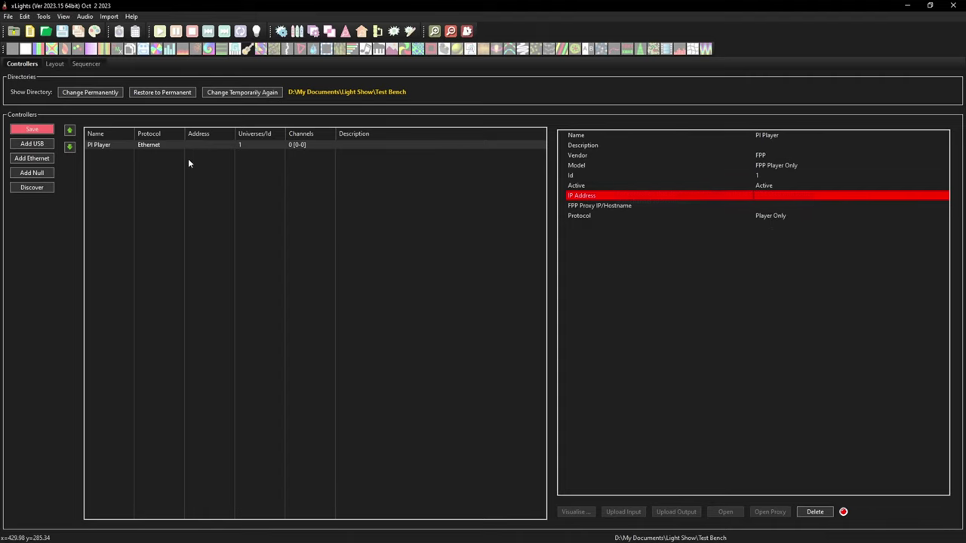
Set the PI Player controller's Id to 99 and its Active state to xLights Only
click(772, 177)
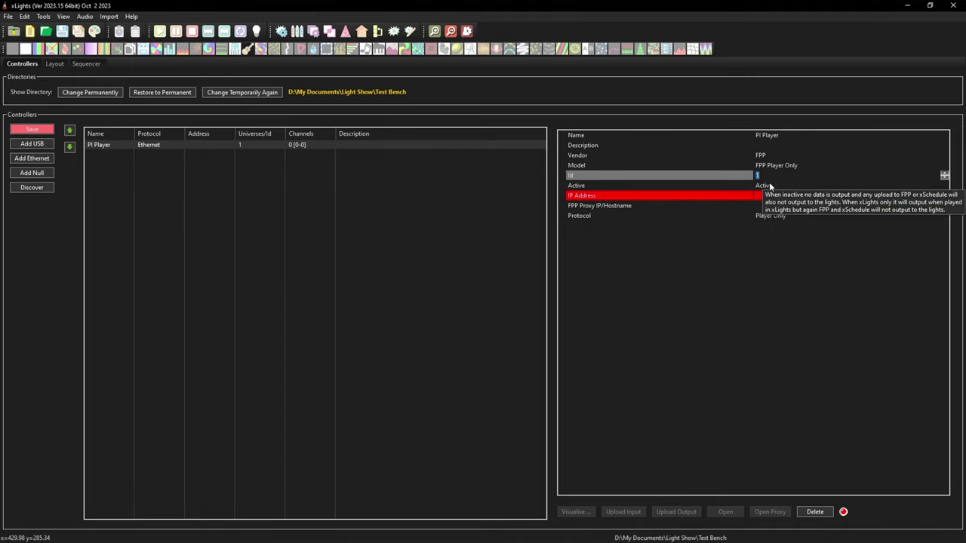
text(99)
click(765, 185)
click(800, 185)
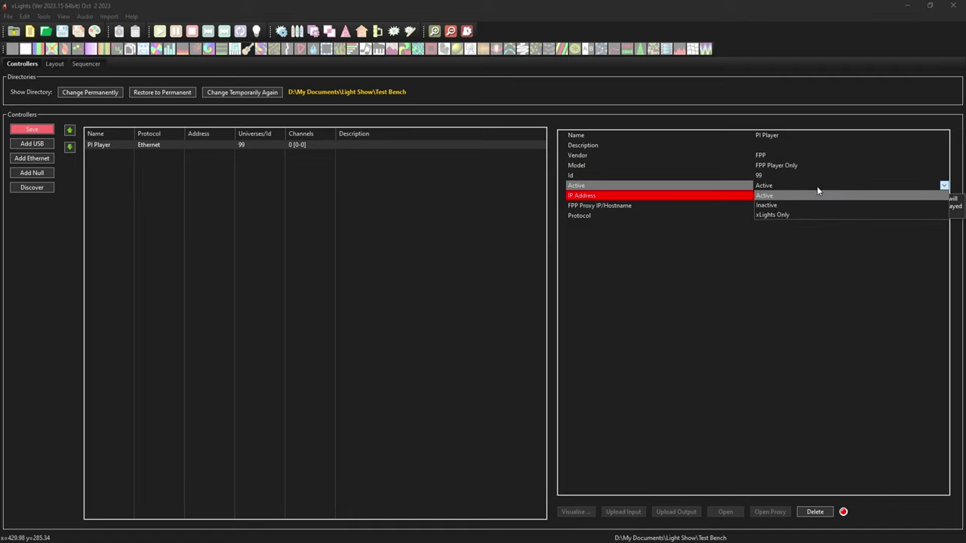
click(777, 216)
Enter 192.168.0.30 as the PI Player's FPP Proxy IP/Hostname and save the controller setup
click(773, 205)
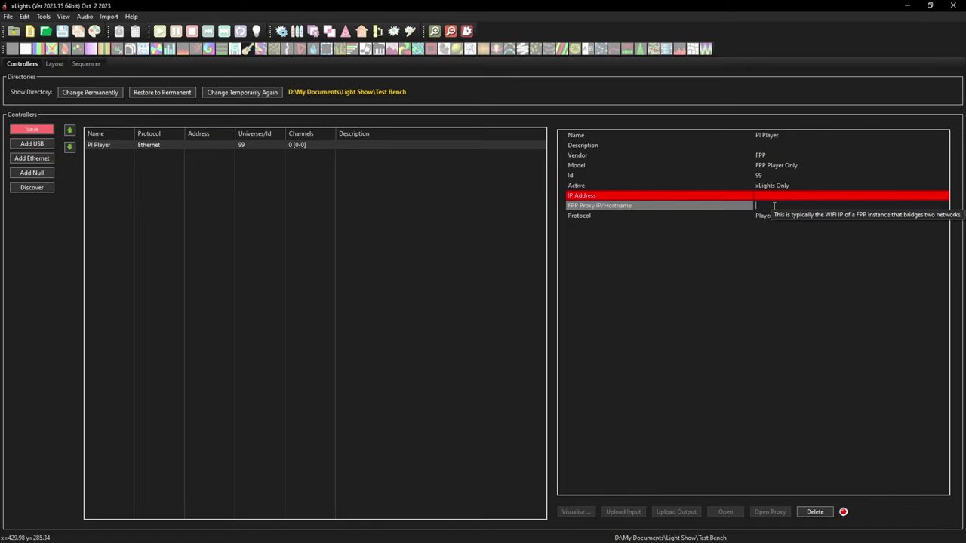
text(192.168.0.31)
click(34, 130)
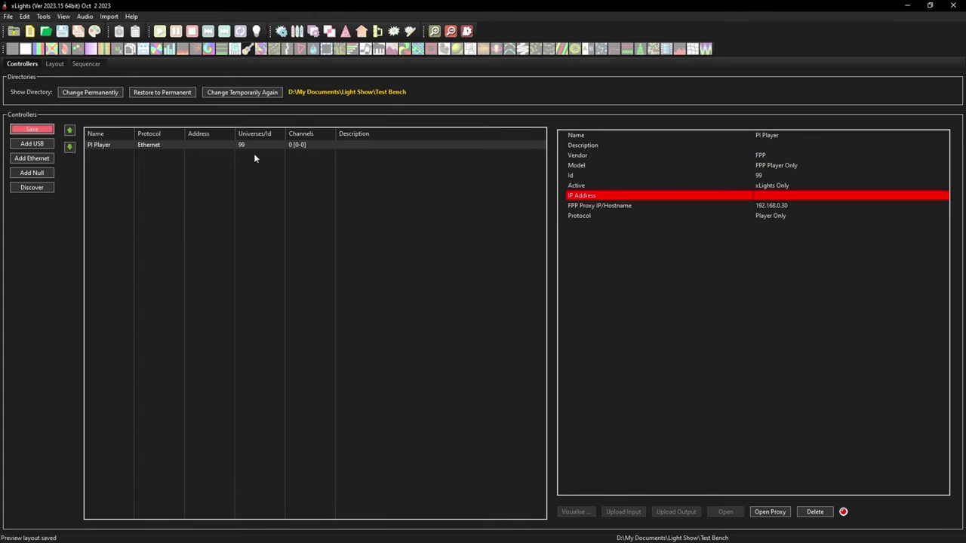
Add a second Ethernet controller and name it K8-S
click(33, 161)
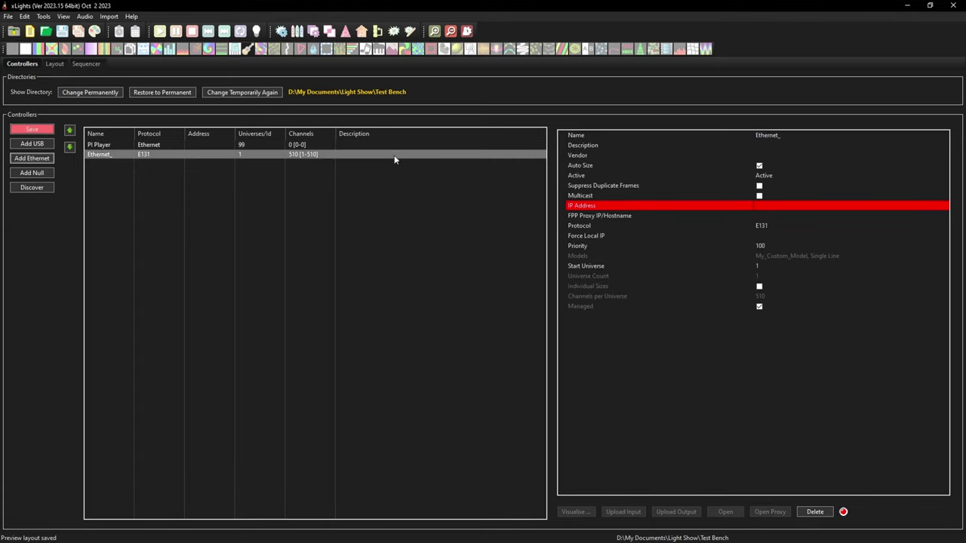
click(774, 136)
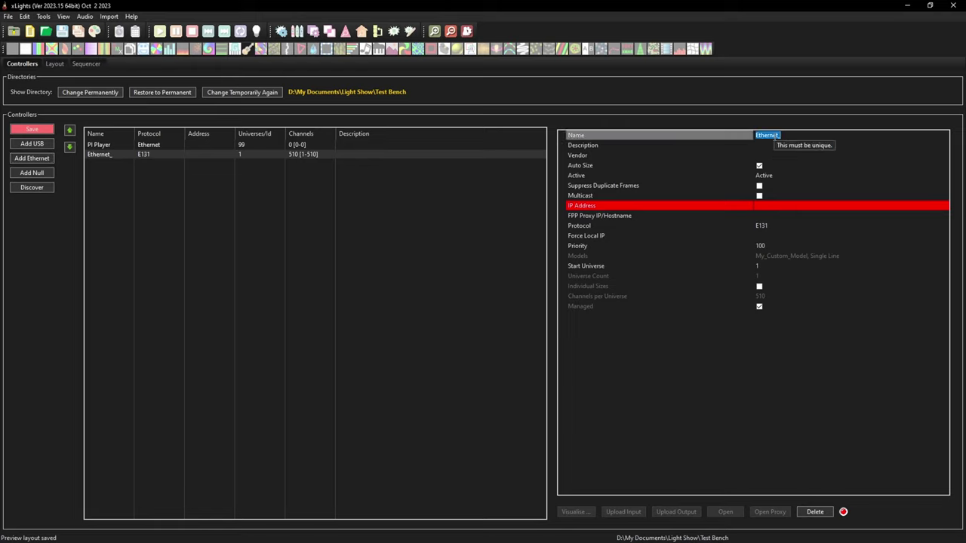
text(K8-S)
click(764, 143)
Set the K8-S controller's vendor to KulpLights and its model to K8-B-Scroller
click(783, 155)
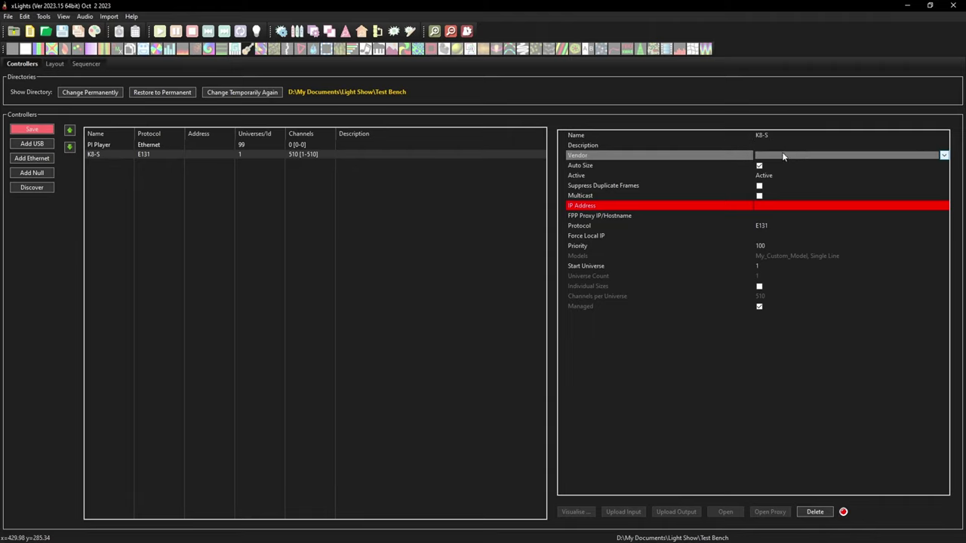
click(785, 154)
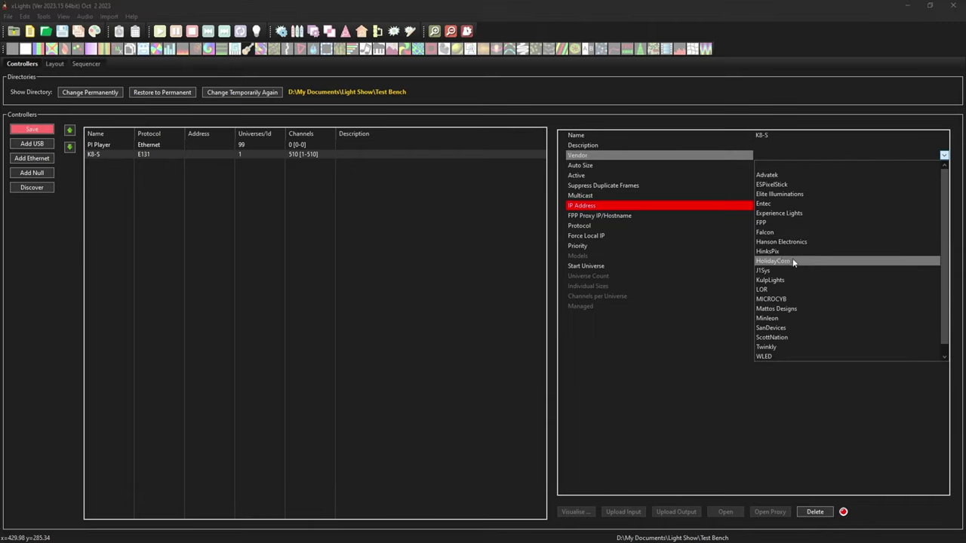
click(789, 280)
click(767, 166)
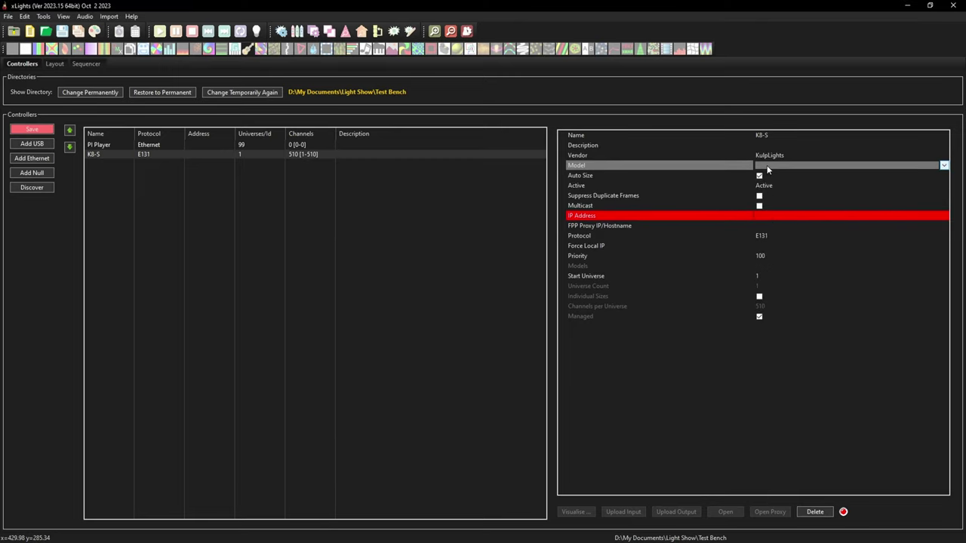
click(767, 167)
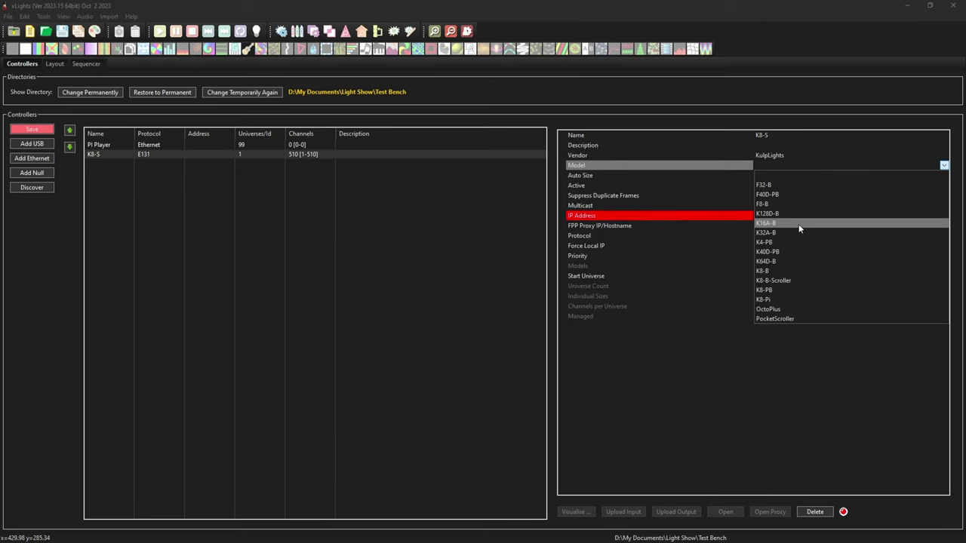
click(784, 279)
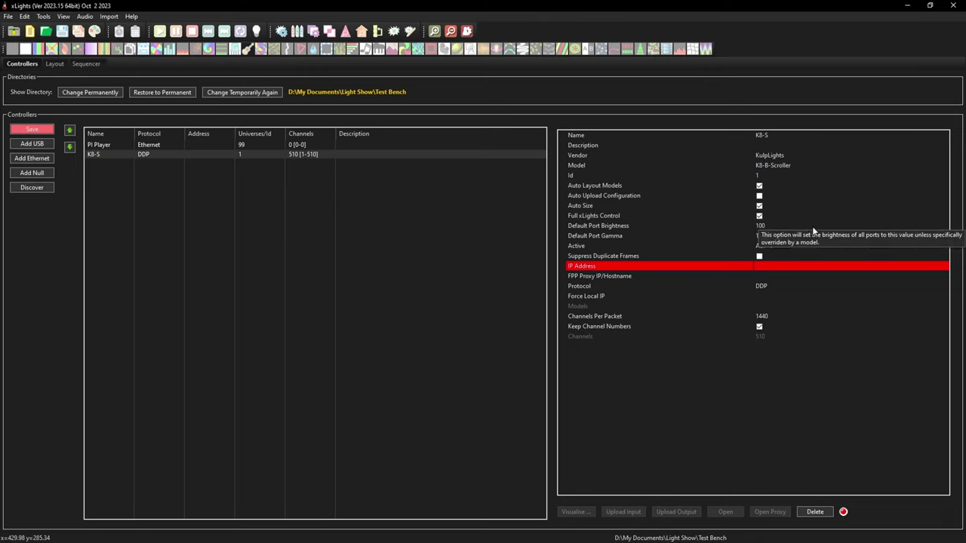
Set the K8-S controller's Default Port Brightness to 20 and its Active state to xLights Only
click(760, 226)
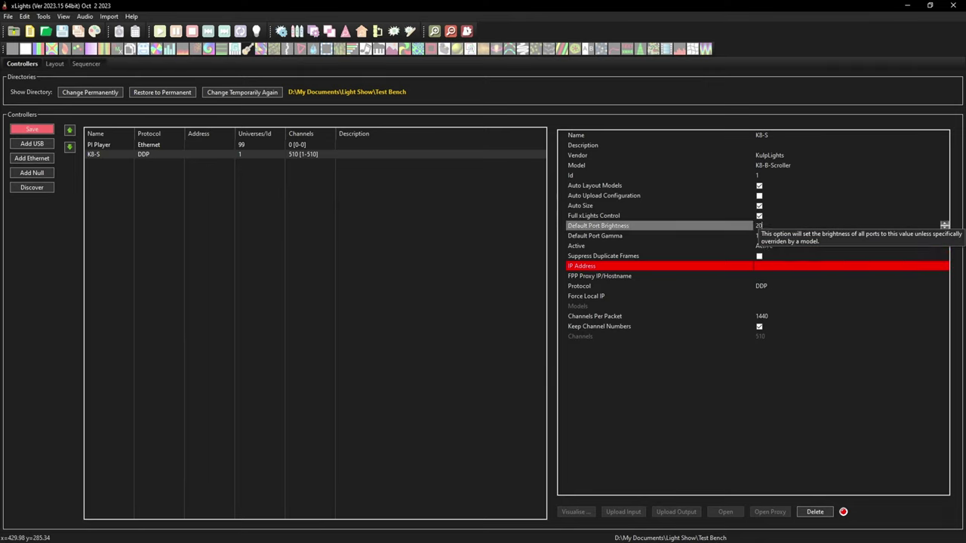
click(776, 247)
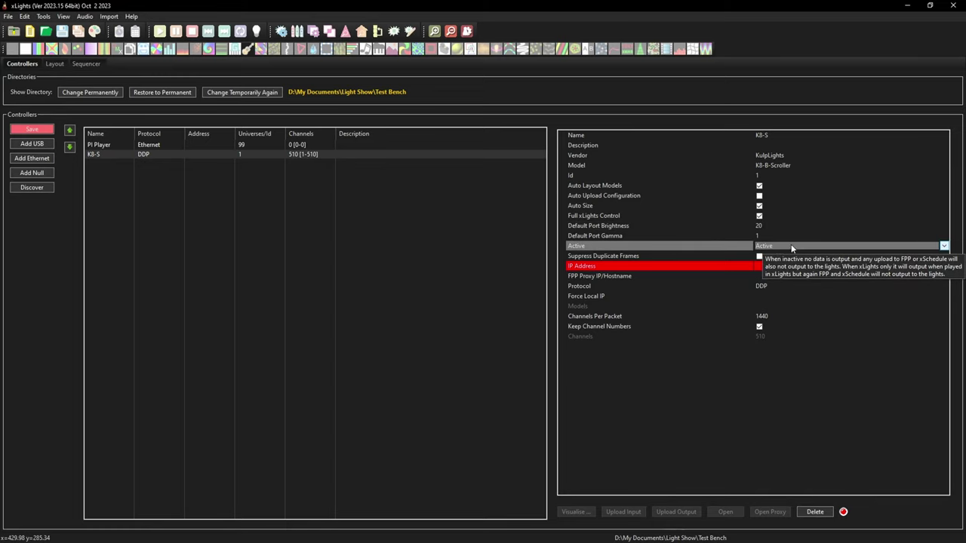
click(790, 245)
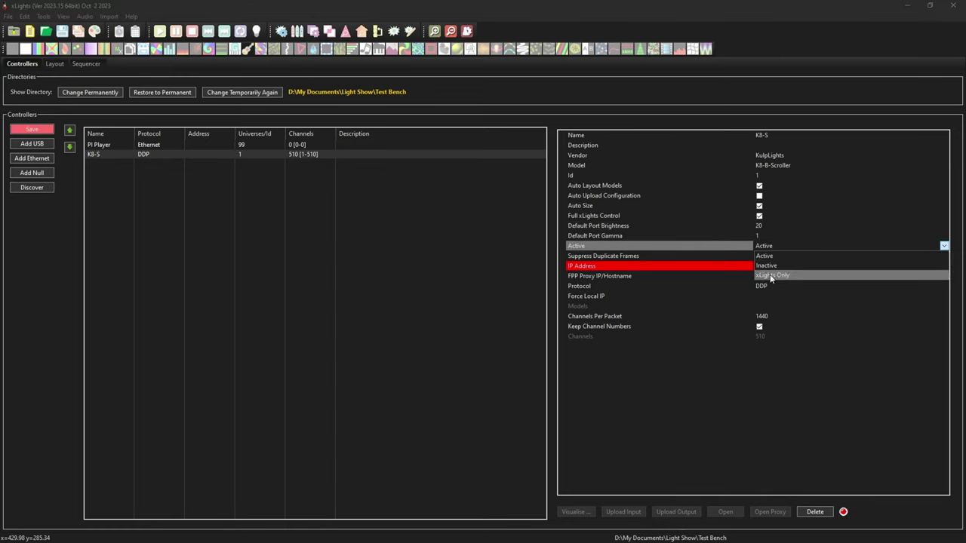
click(770, 276)
Enter 192.168.0.41 as the K8-S controller's IP address and save the controller setup
click(765, 266)
text(19)
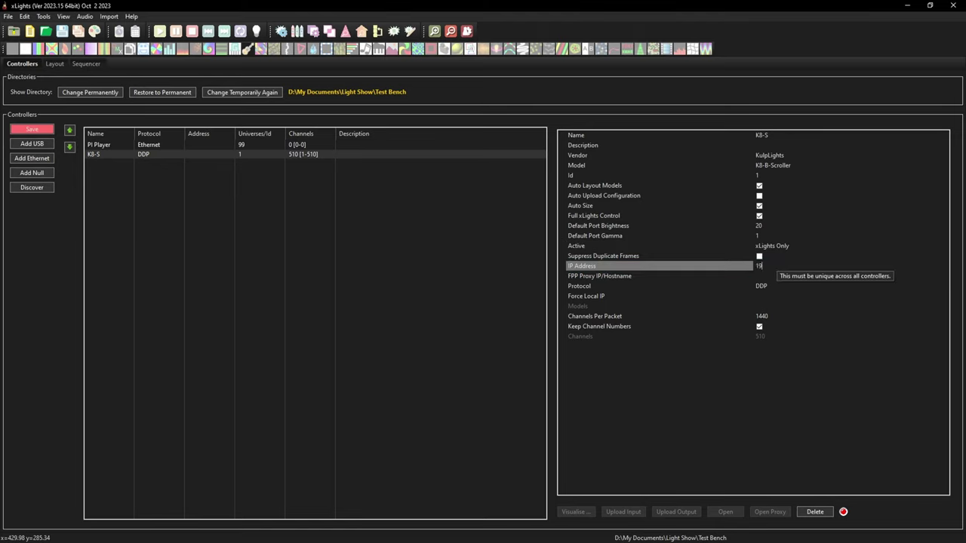
text(2.168.0.41)
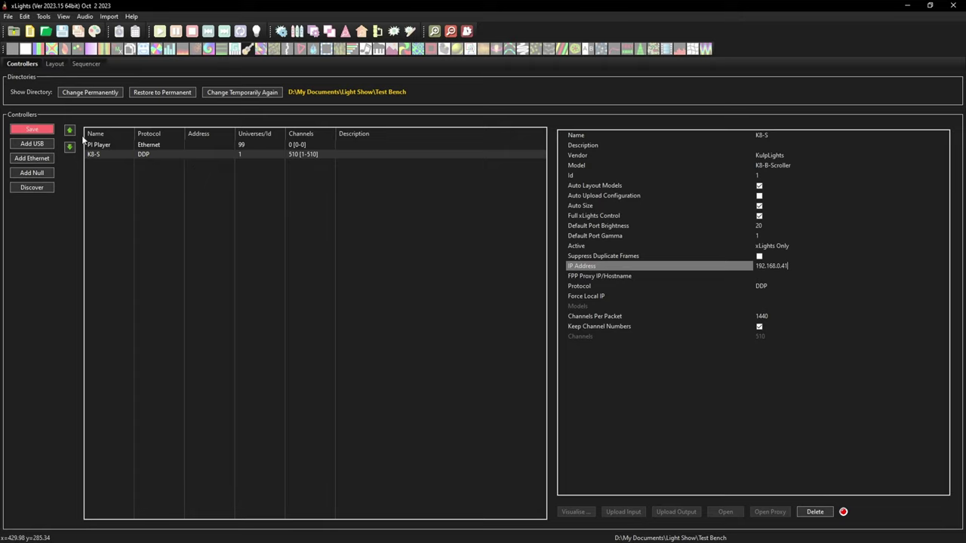
click(45, 132)
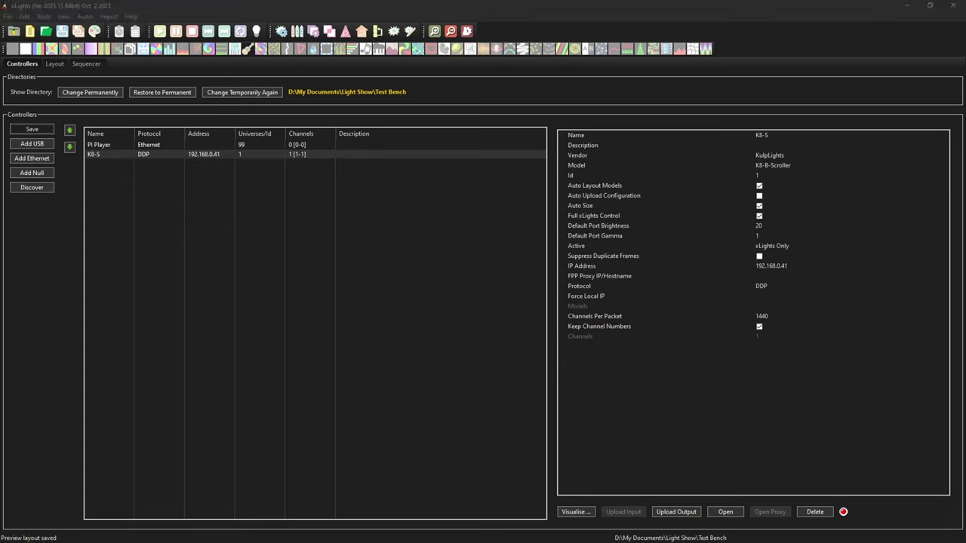
Visualise the K8-S controller in a widened window and assign the Spinner and Small Snowflake models to Pixel Port 1
drag(443, 85, 532, 113)
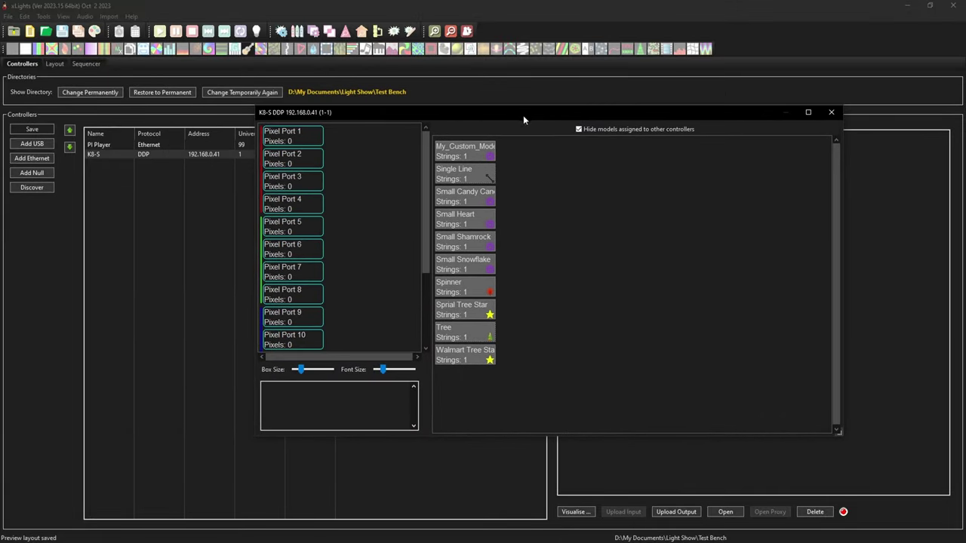
drag(257, 257, 148, 256)
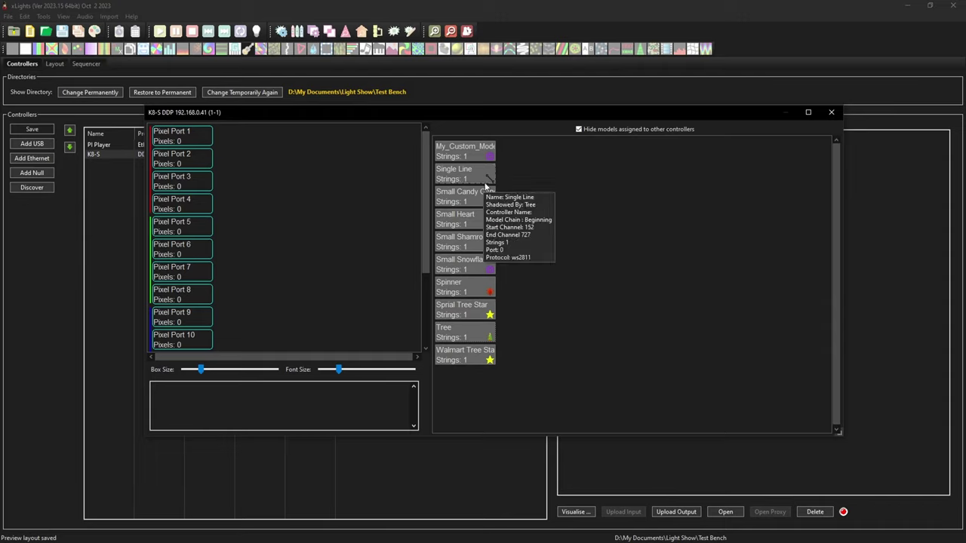
mouse_move(490, 220)
drag(460, 286, 260, 138)
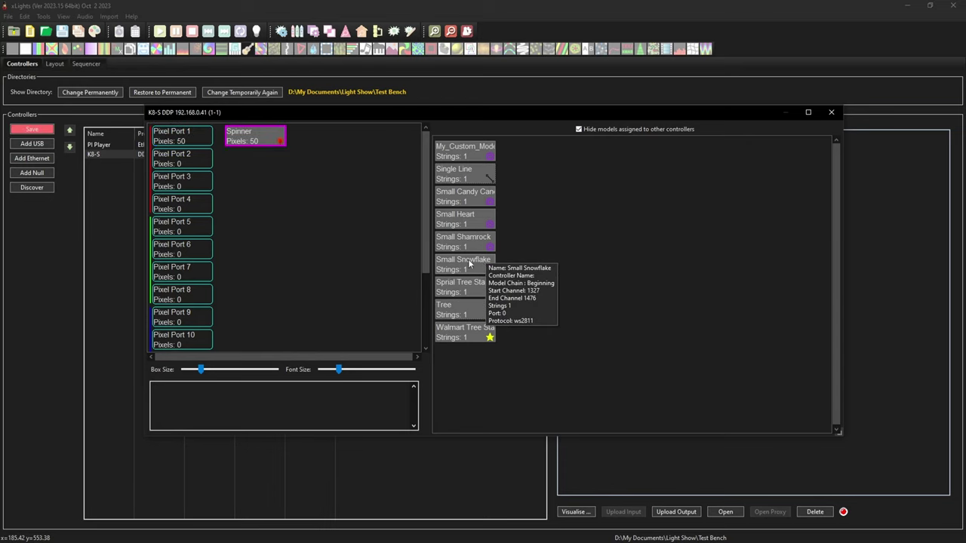
drag(467, 264, 320, 137)
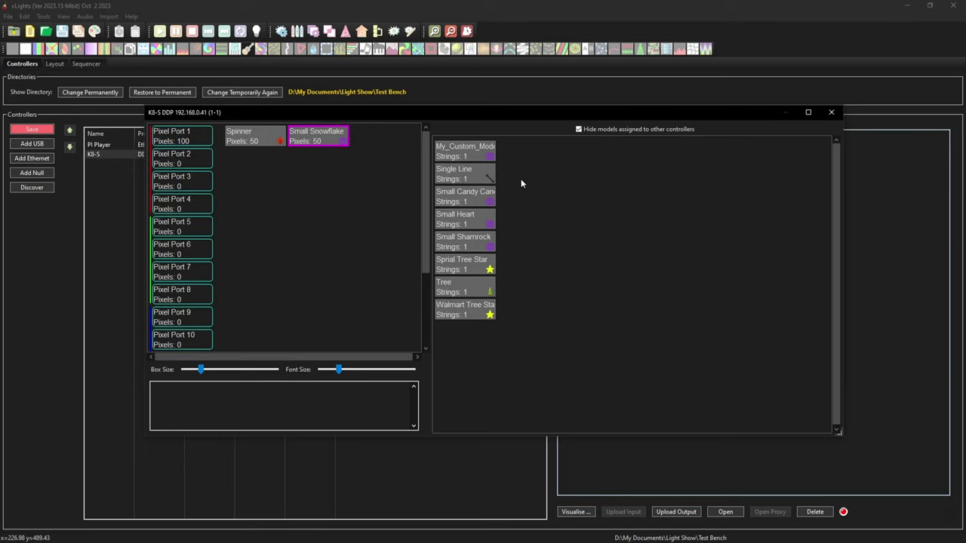
Assign the Small Candy Canes and Sprial Tree Star models to Pixel Port 3 and save the controller setup
drag(471, 201, 260, 178)
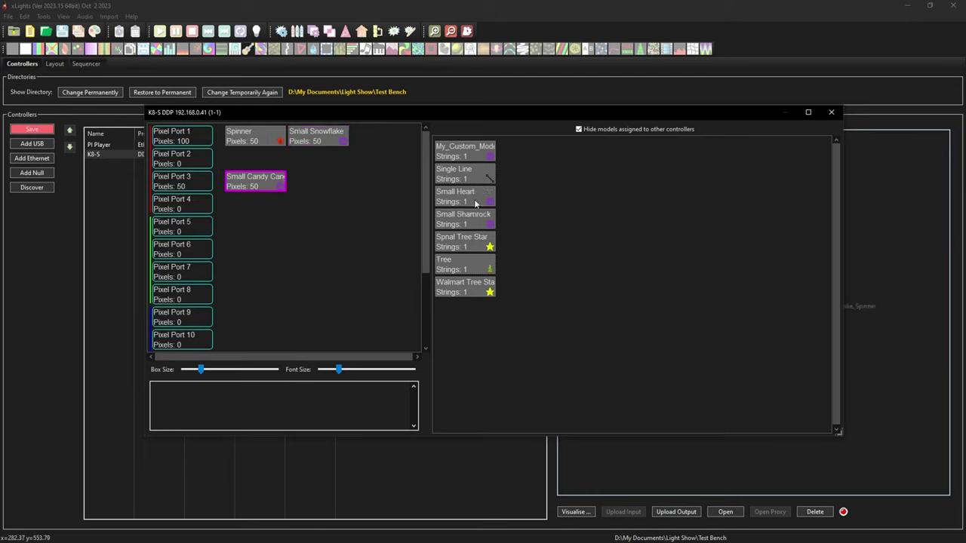
drag(489, 247, 339, 181)
click(831, 112)
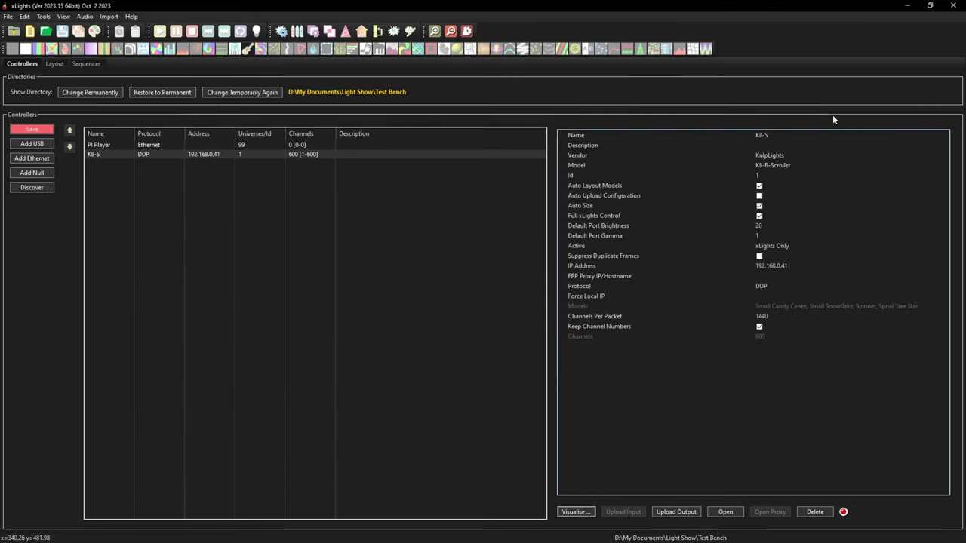
click(29, 132)
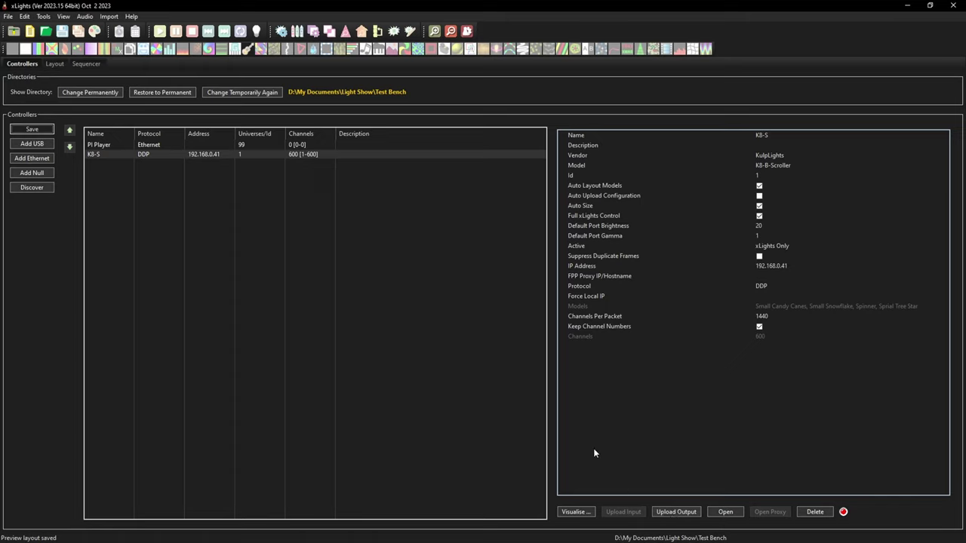
Upload the output configuration to K8-S and switch to the browser to open FPP-K8-S's Channel Outputs page
click(683, 513)
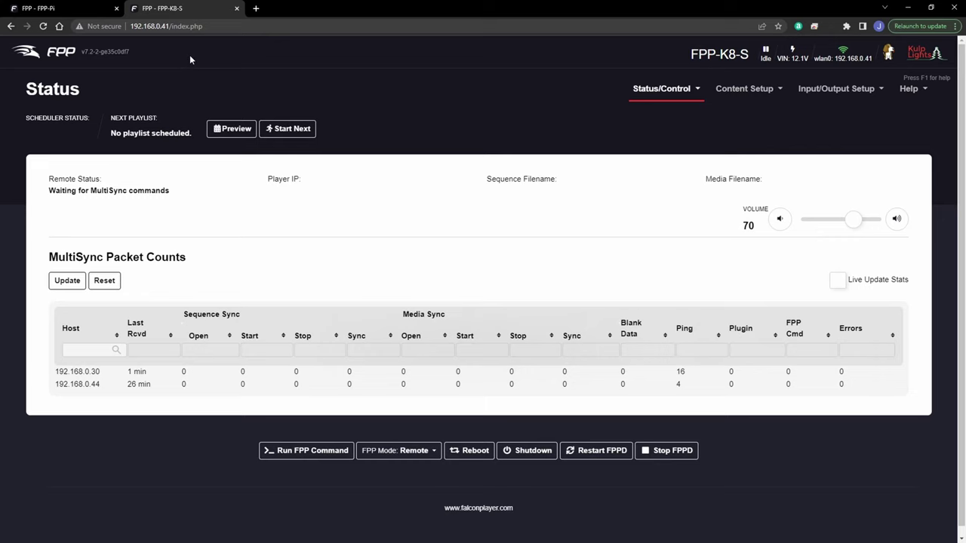
click(830, 96)
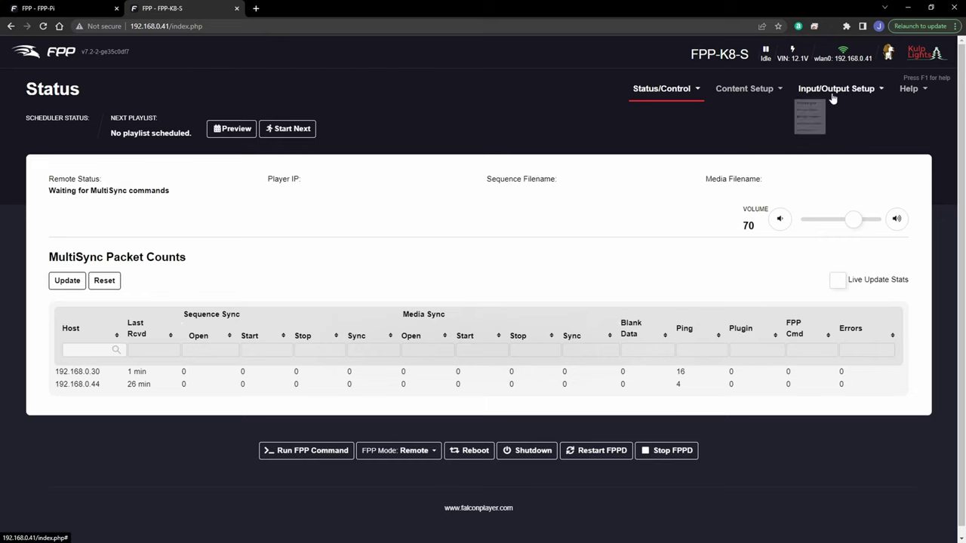
click(838, 133)
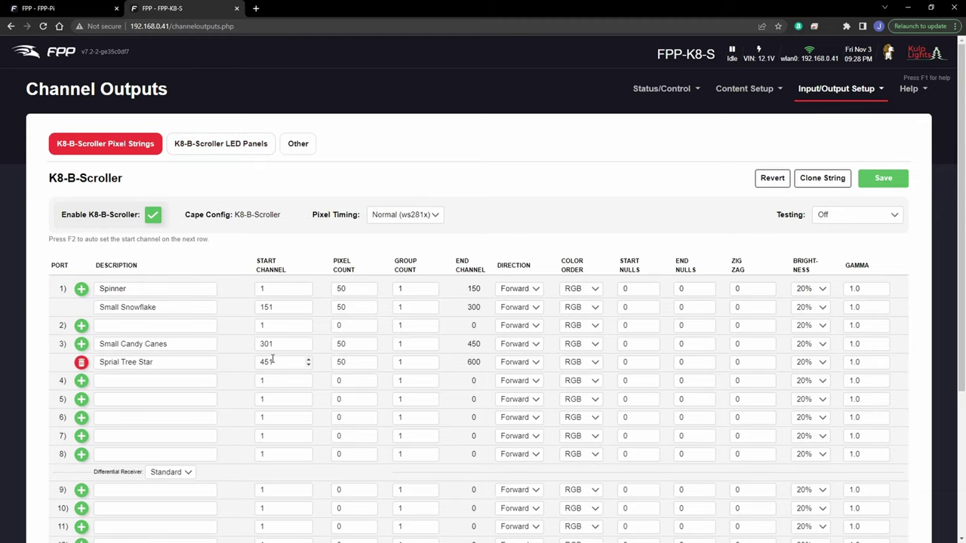
Open FPP-Pi's MultiSync page and enable Send MultiSync Packets and Auto refresh Multisync Screen
click(45, 8)
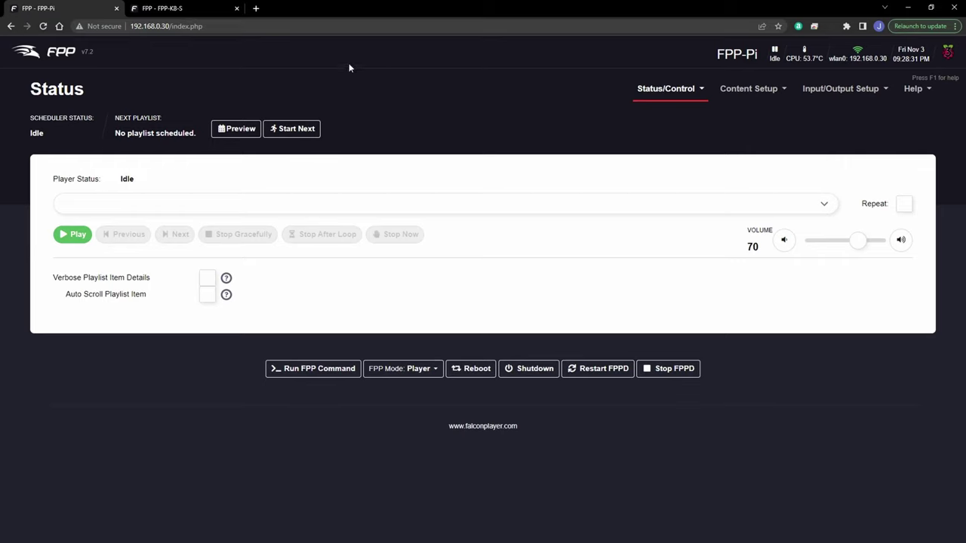
click(649, 89)
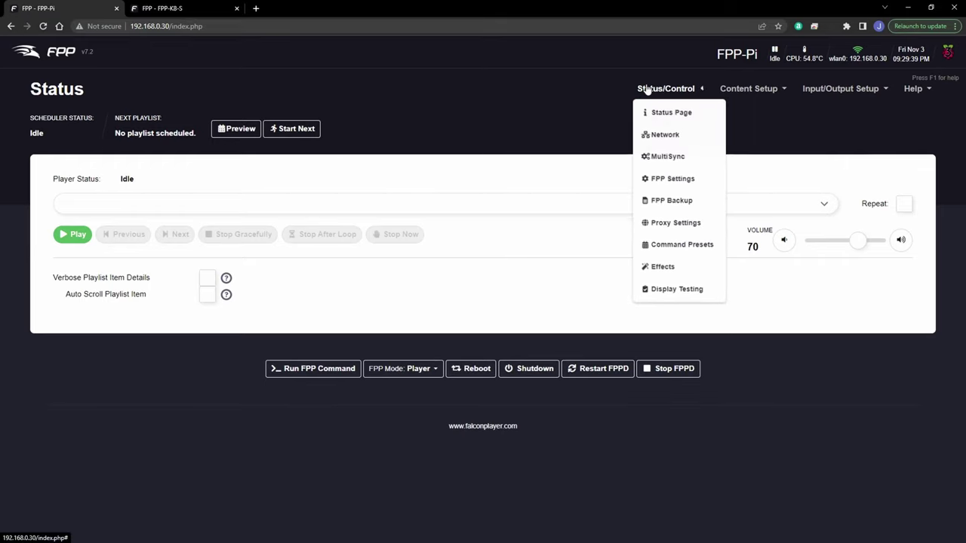
click(663, 160)
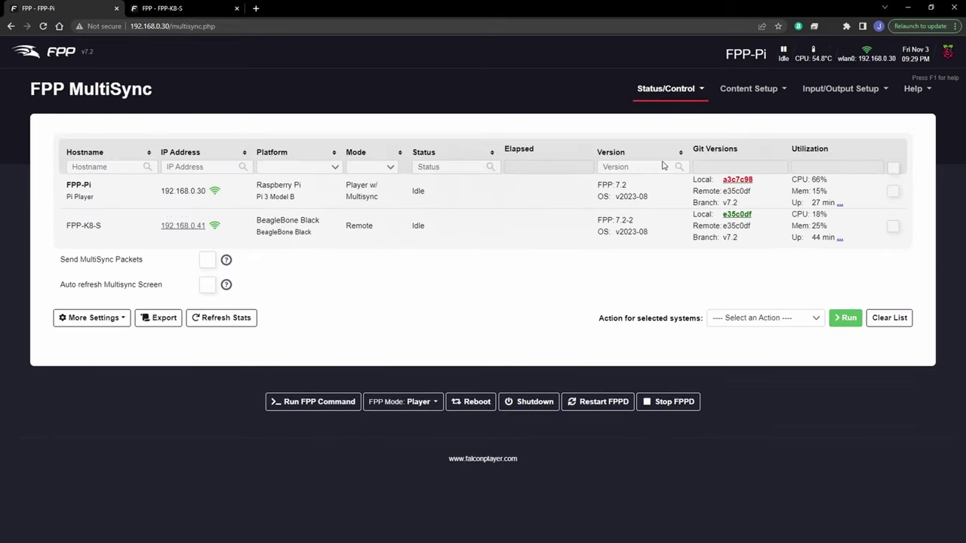
click(207, 261)
click(208, 287)
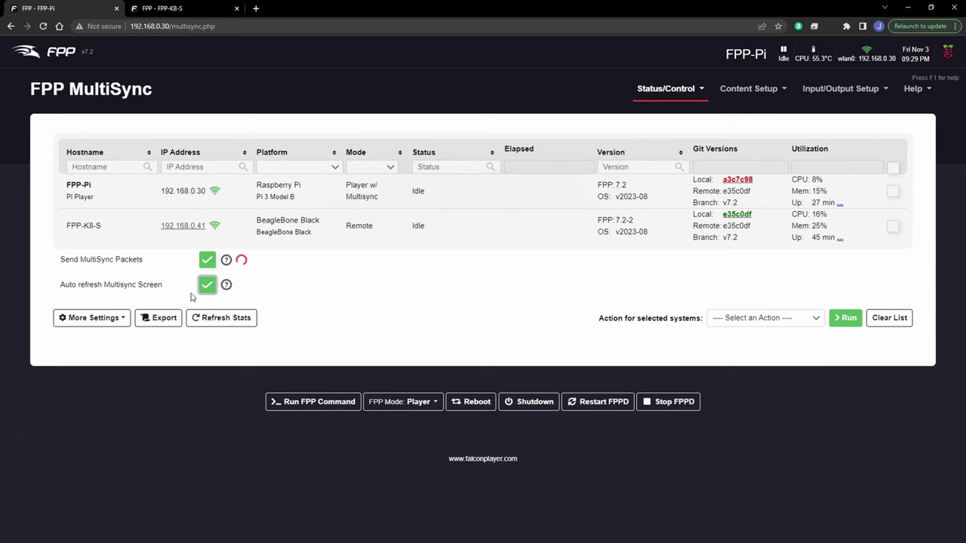
Enable unicast sync for 192.168.0.41, disable sending MultiSync to all remotes via Multicast, and restart FPPD
click(106, 318)
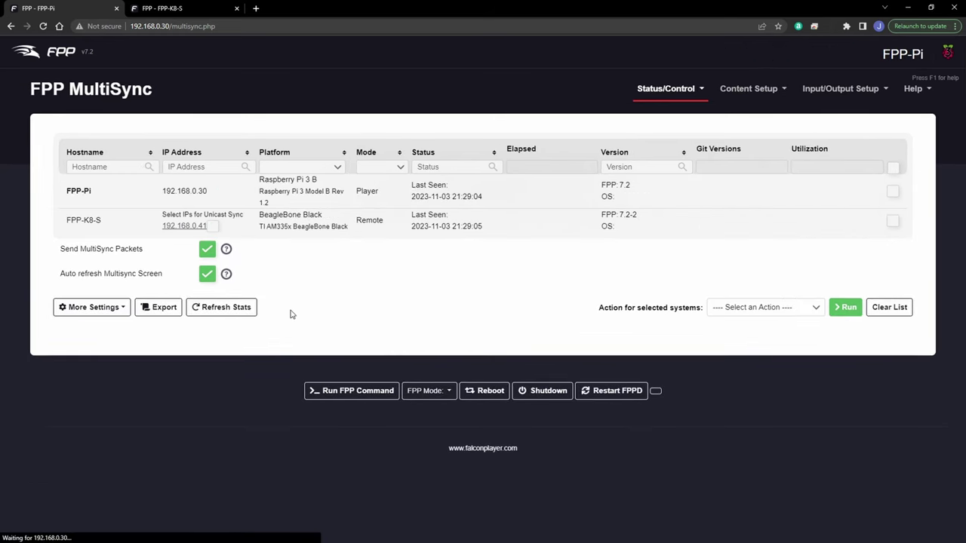
click(102, 318)
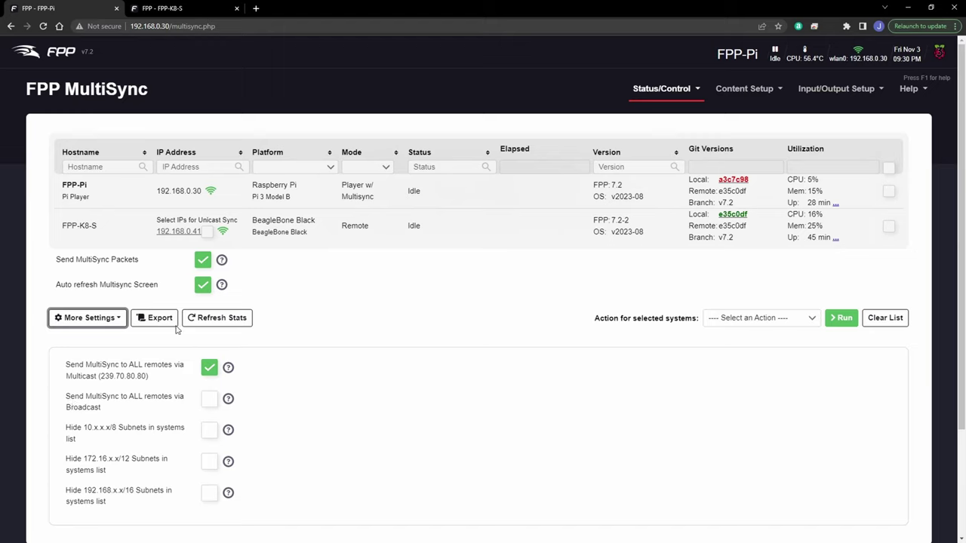
click(209, 234)
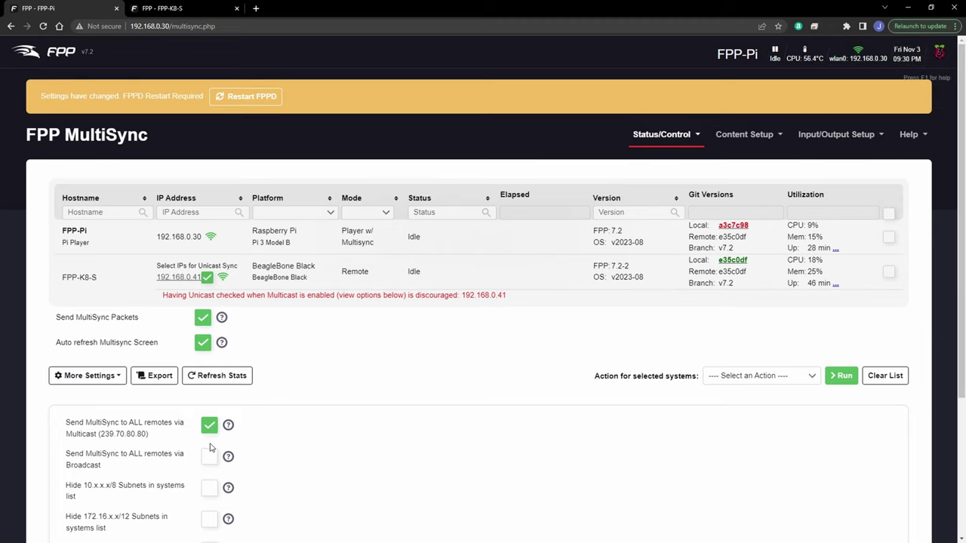
click(208, 427)
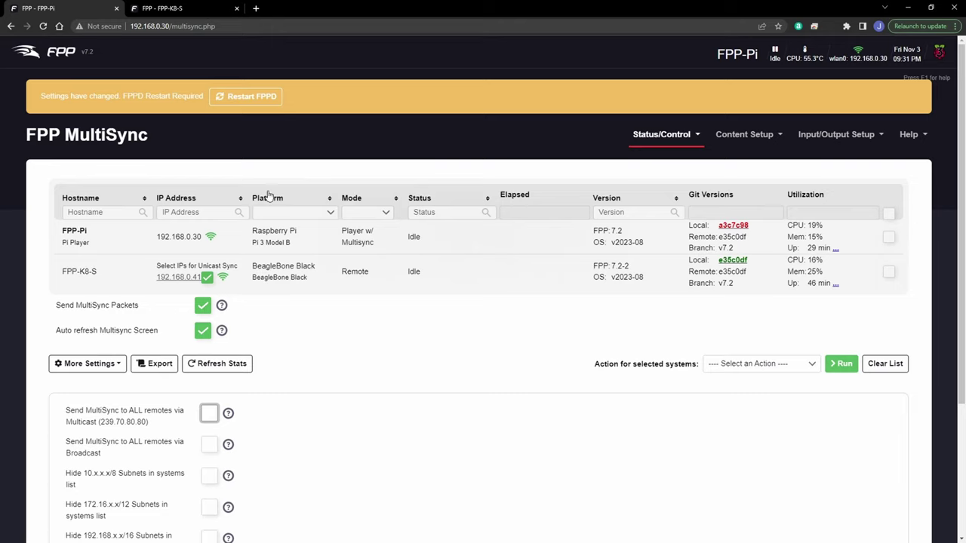
click(271, 105)
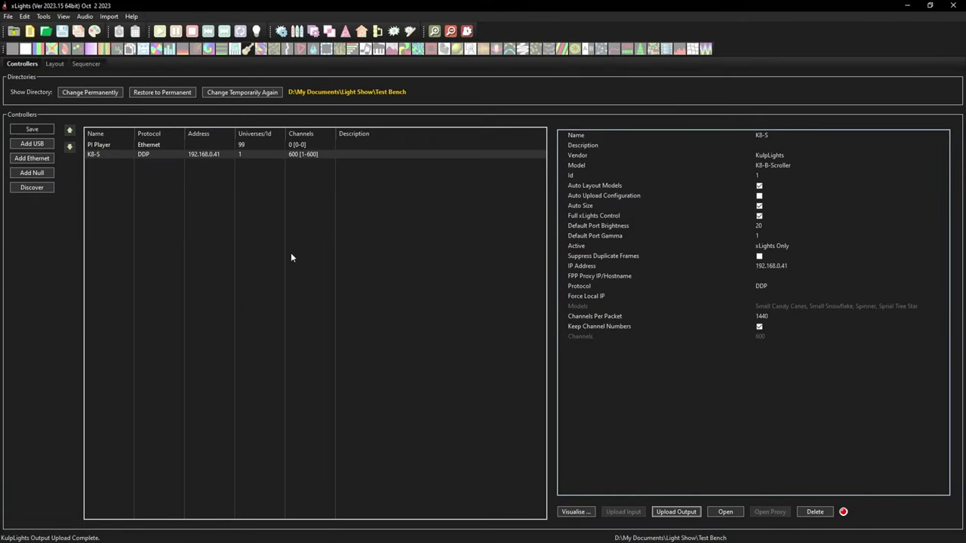
Switch to xLights' Sequencer, open the show sequence, and bring up channel mapping for Im Good (Blue) - David Guetta and Bebe Rexha HD.xsq
click(85, 64)
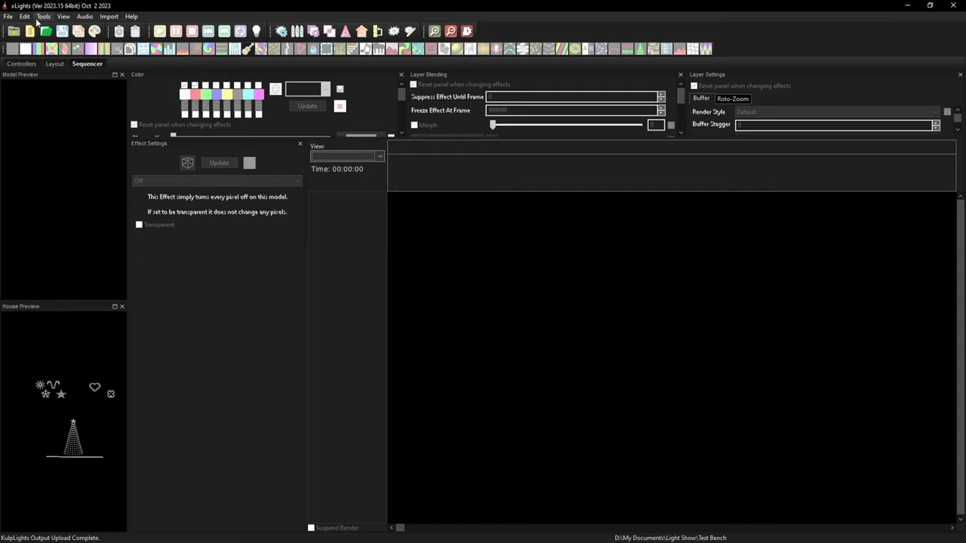
click(45, 31)
click(75, 151)
double_click(244, 129)
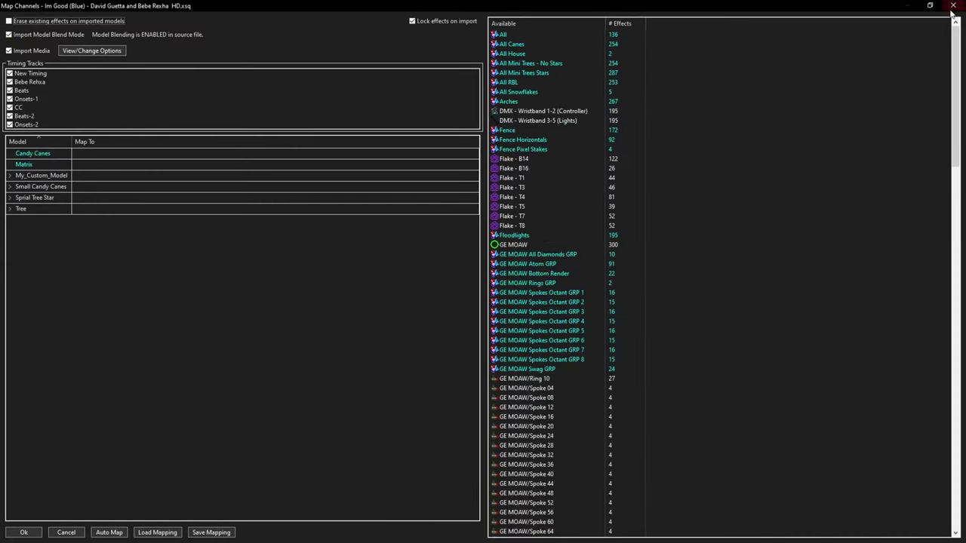
Leave the channel mapping and add Small Snowflake and the Spinners elements to My View in the display elements
click(953, 6)
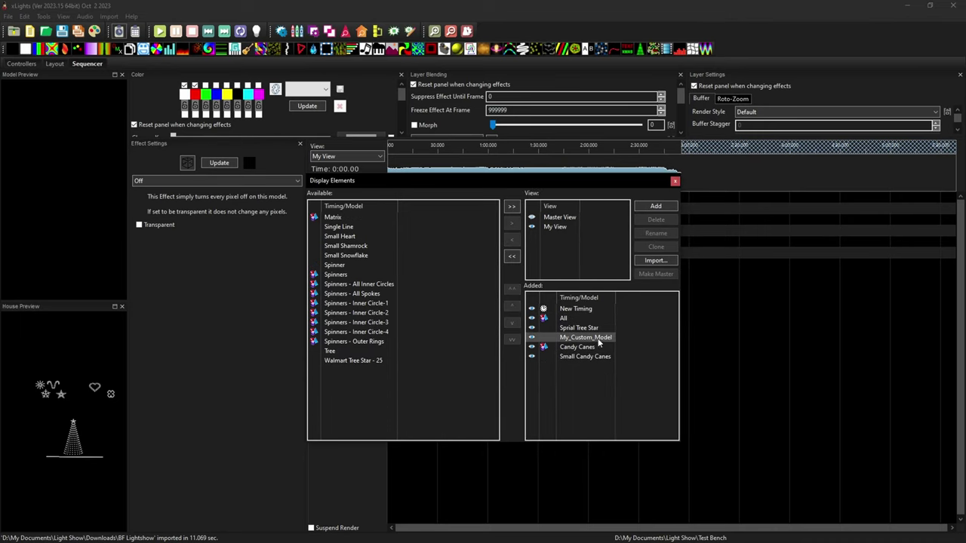
drag(600, 344, 581, 354)
drag(355, 294, 581, 415)
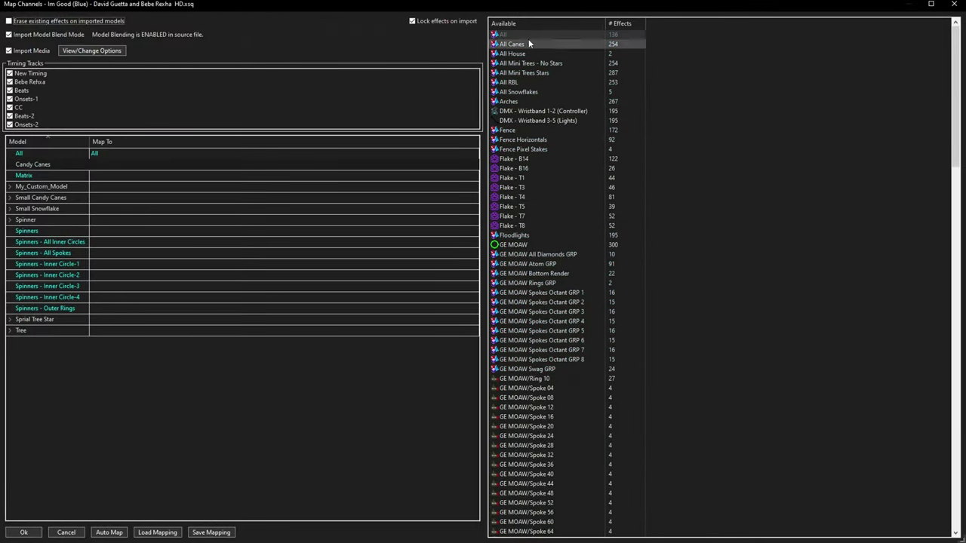
Map Spinners, All Inner Circles, Inner Circle-1 to Inner Circle-4 and Outer Rings to their matching source groups, and import the effects
scroll(566, 302, down, 15)
double_click(528, 378)
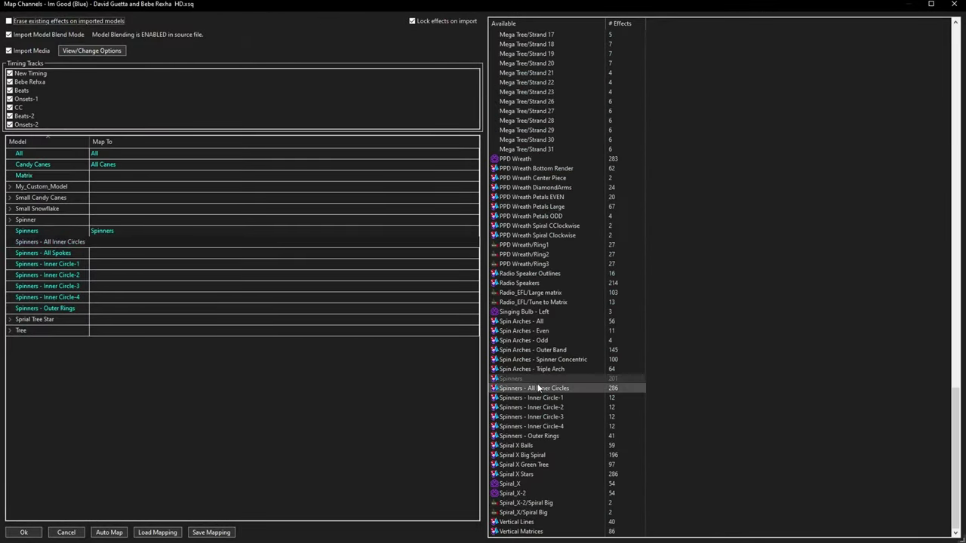
double_click(538, 388)
double_click(538, 397)
double_click(543, 407)
double_click(554, 417)
double_click(563, 427)
double_click(570, 436)
scroll(579, 350, up, 15)
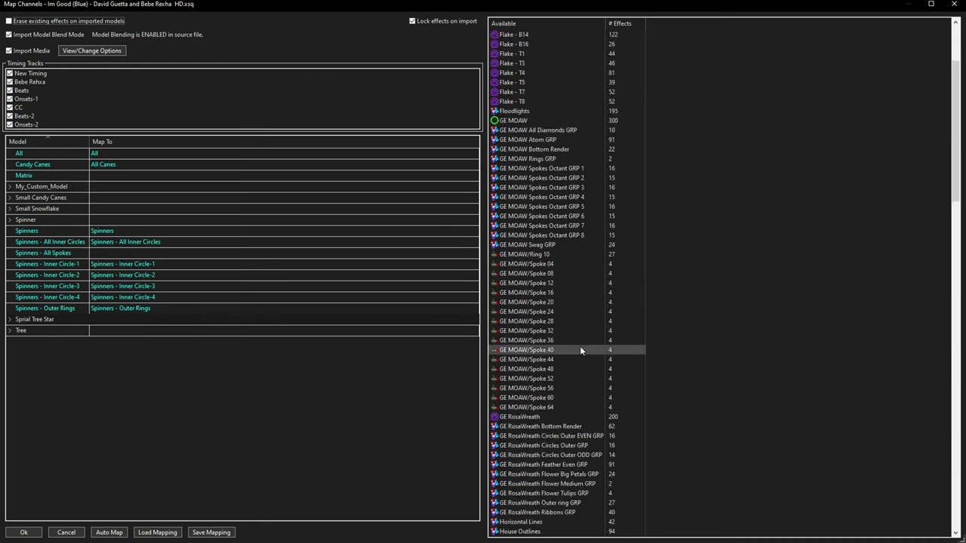
click(23, 532)
click(543, 271)
Render the whole sequence and save it as David Guetta - Im Good
click(94, 31)
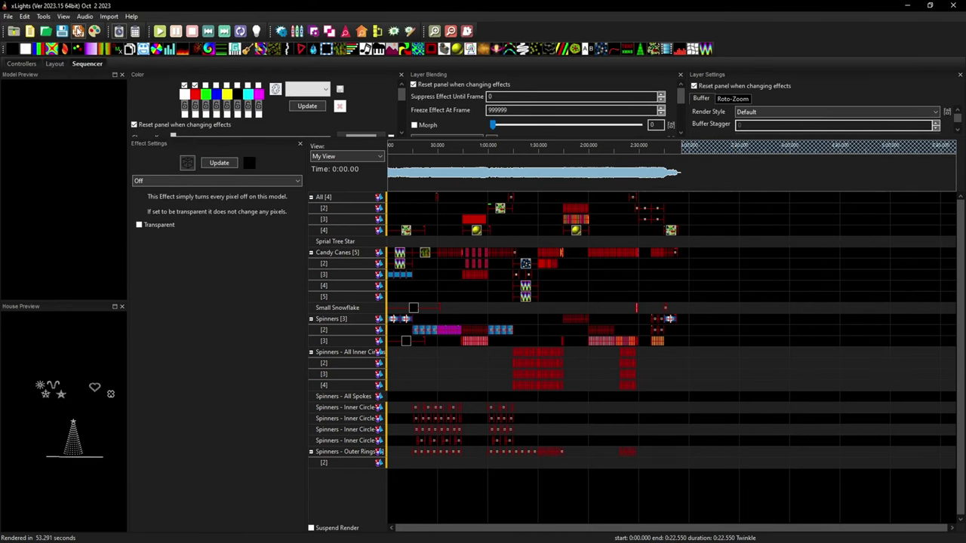
click(78, 31)
click(498, 316)
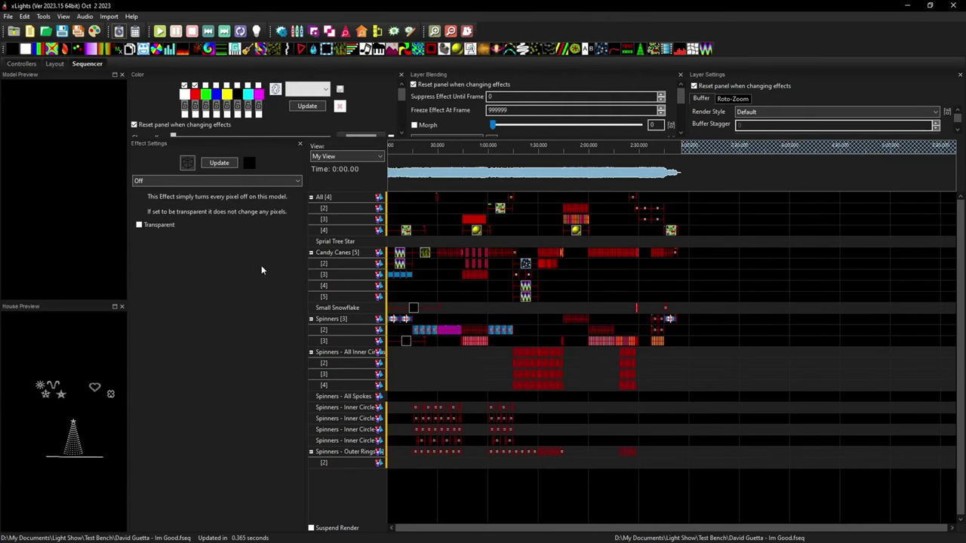
Open FPP Connect, select both FPP-Pi and FPP-K8-S for upload, and set FPP-Pi's Models option to None
click(49, 17)
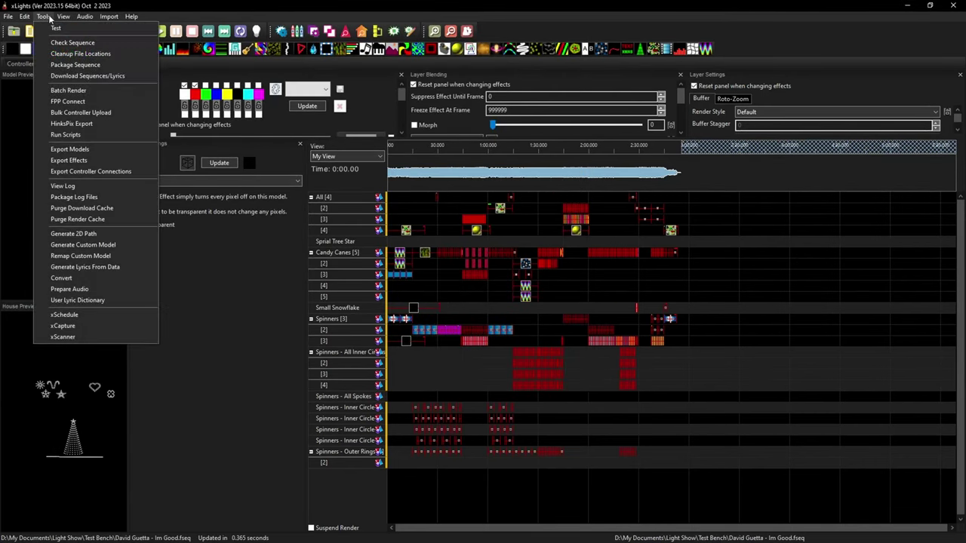
click(79, 102)
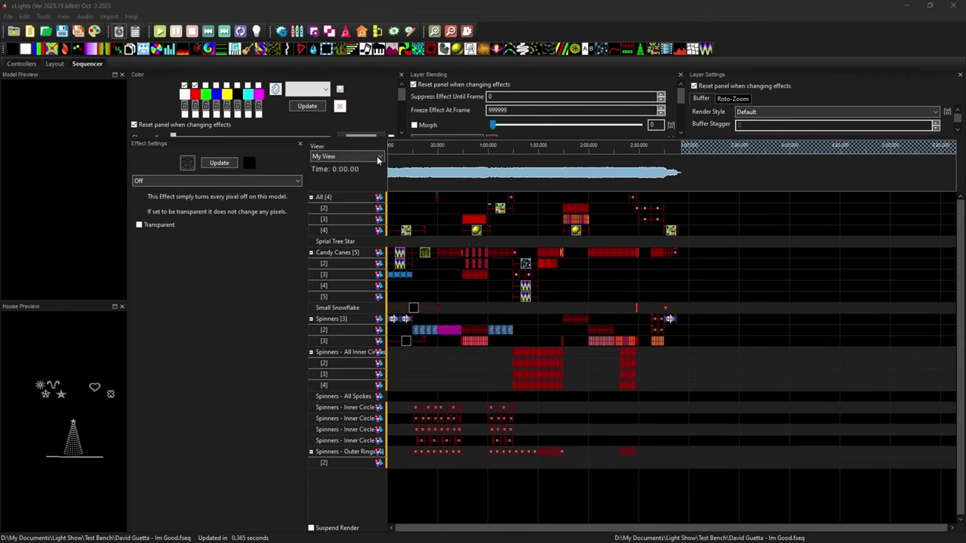
drag(675, 109, 696, 111)
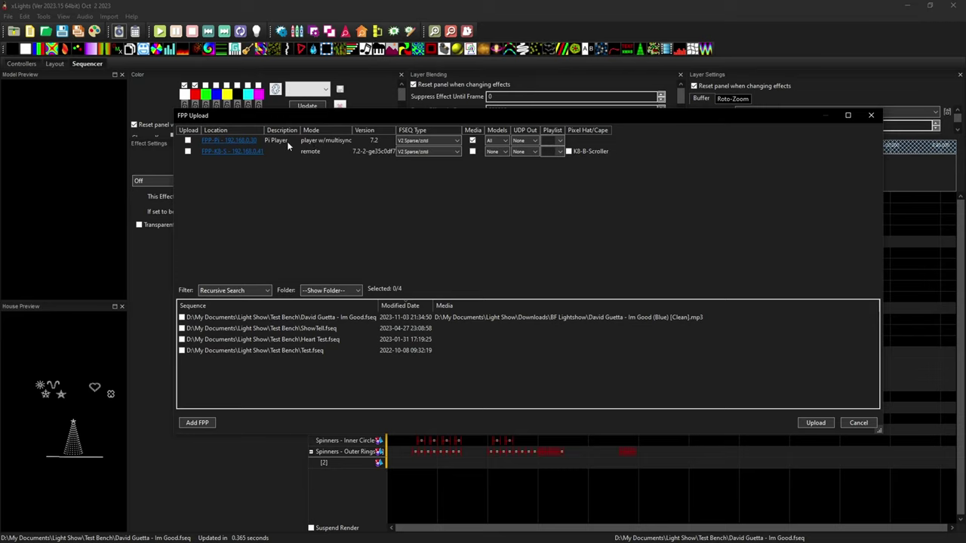
click(187, 140)
click(187, 151)
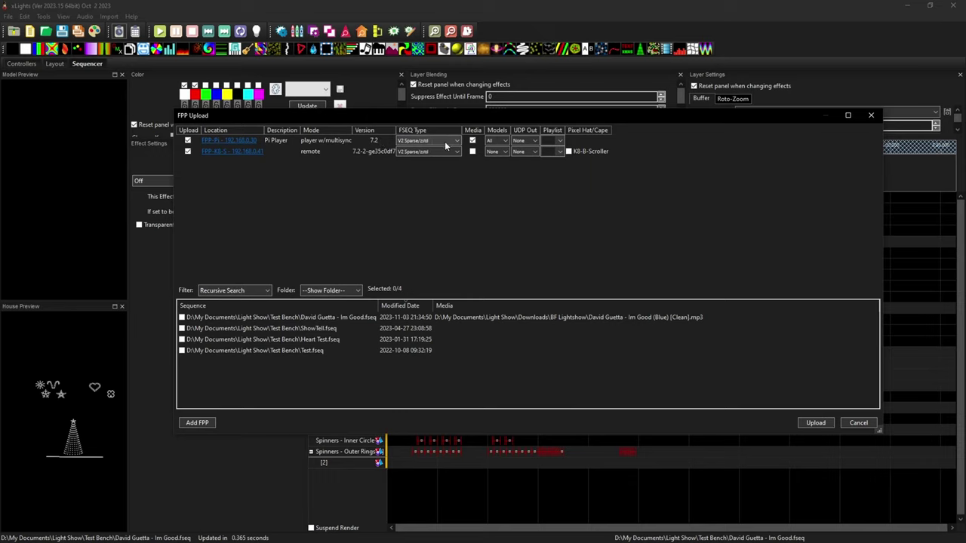
click(495, 141)
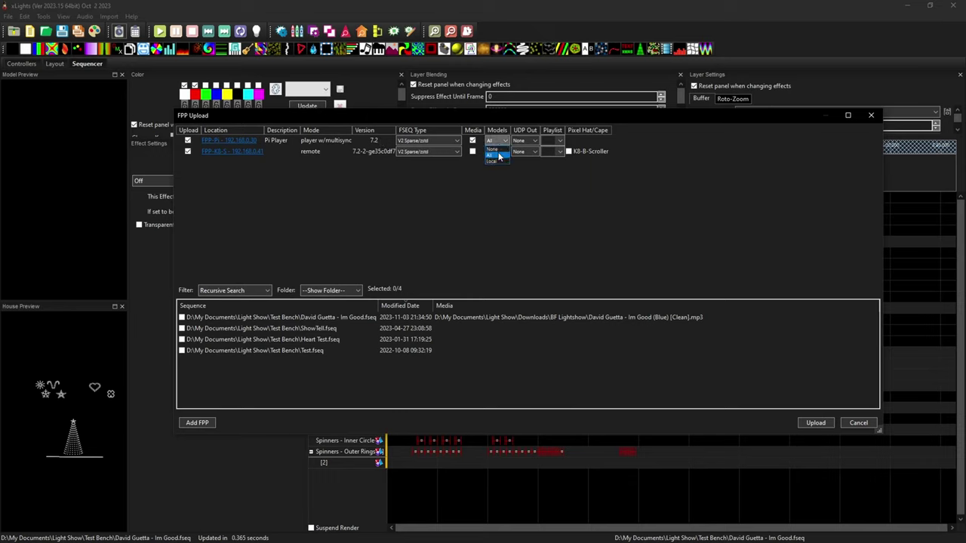
click(498, 150)
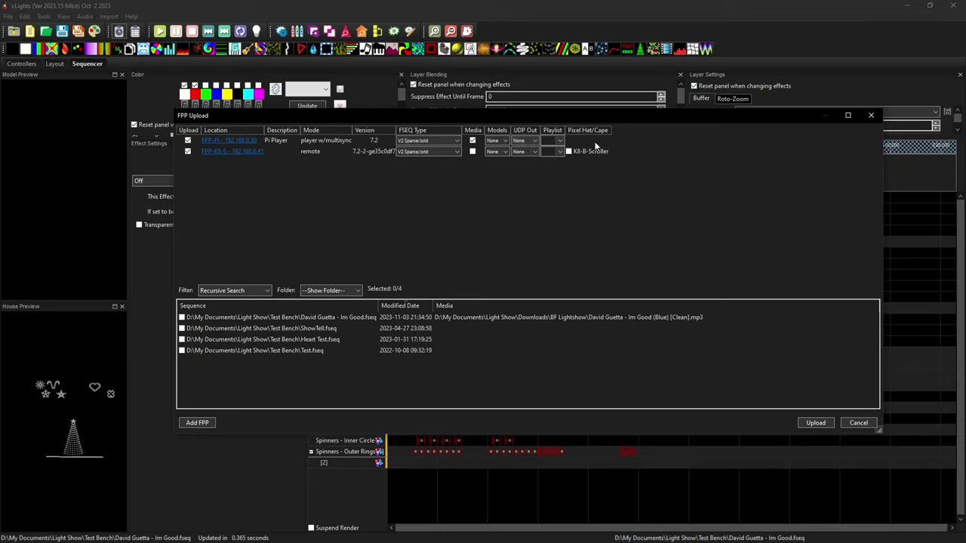
Include the K8-B-Scroller cape configuration for FPP-K8-S, select David Guetta - Im Good.fseq, and upload to both devices
click(569, 152)
click(181, 318)
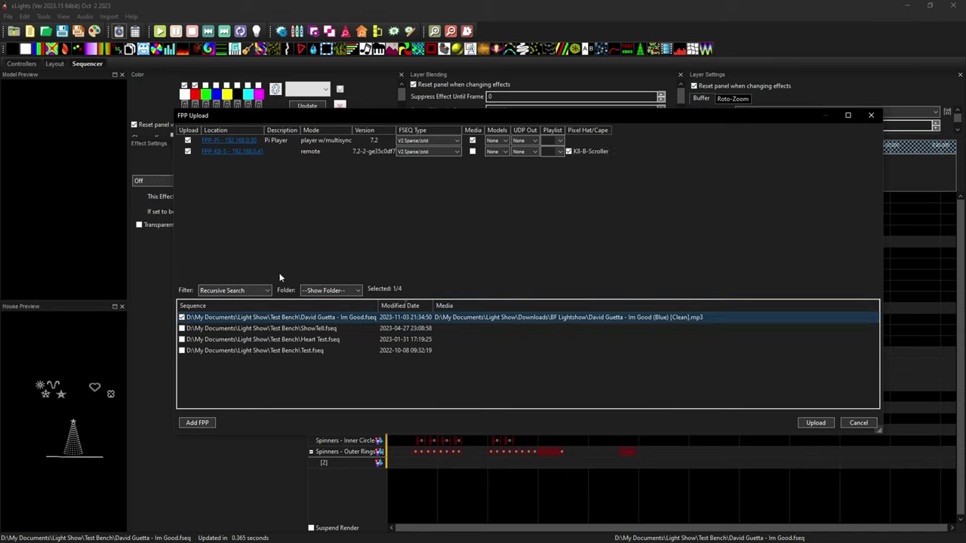
click(816, 422)
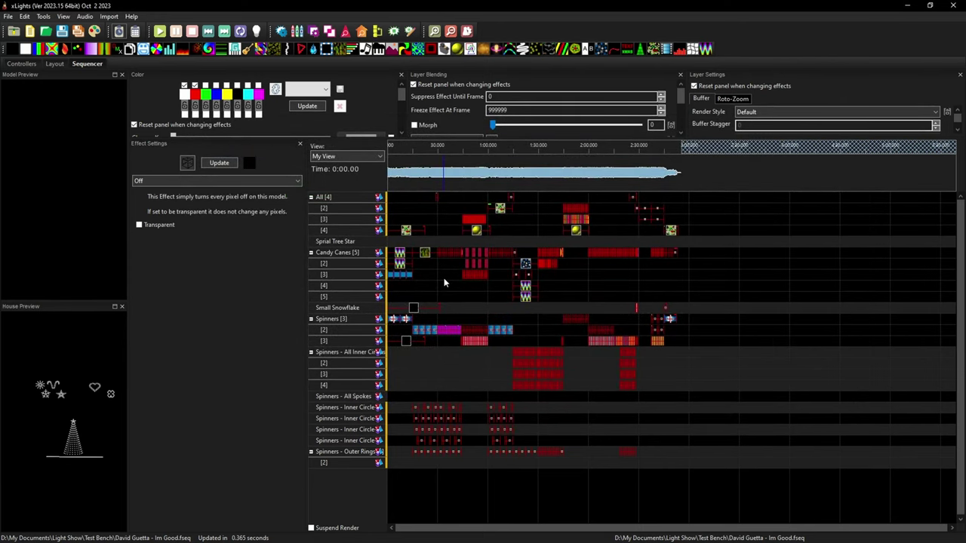
Switch to the browser and check the uploaded sequence and audio files in FPP-Pi's File Manager
click(905, 6)
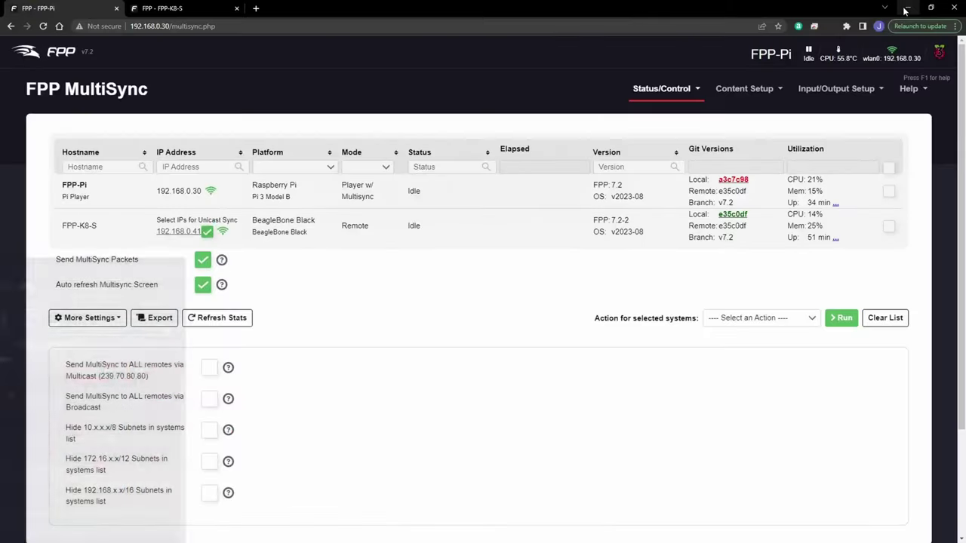
click(757, 89)
click(745, 112)
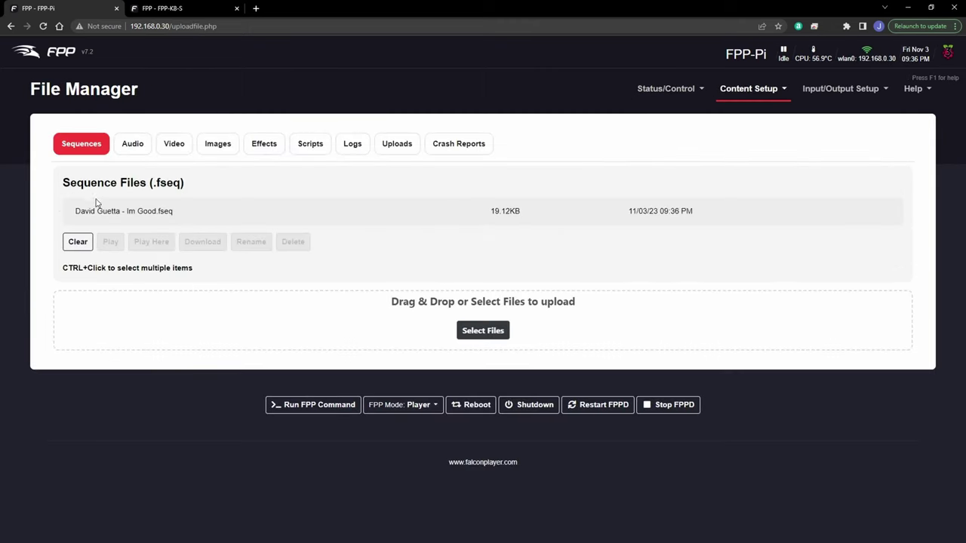
click(132, 145)
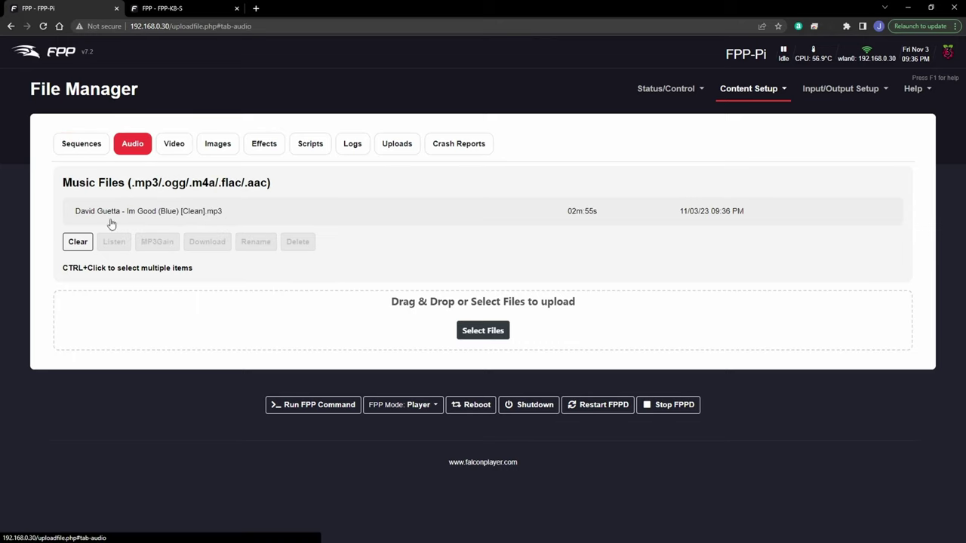
click(82, 144)
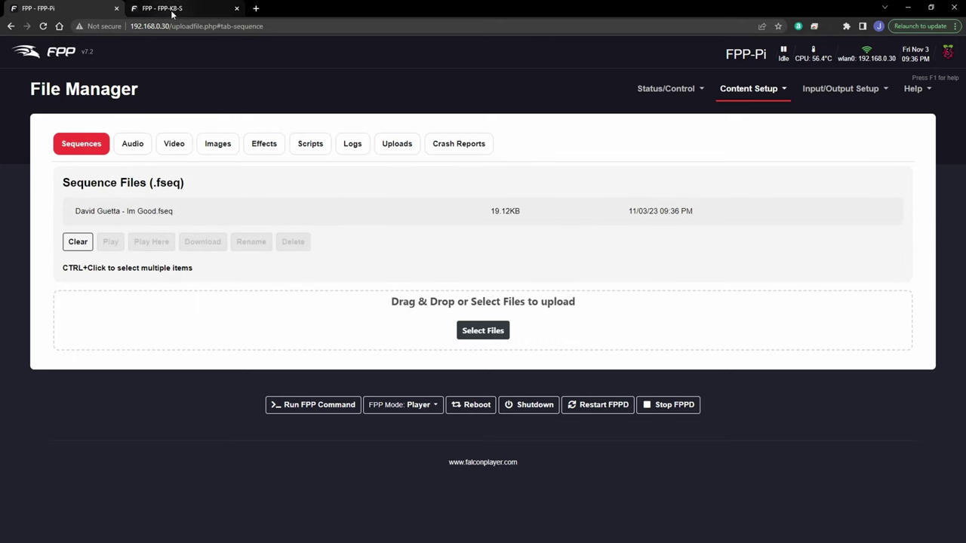
Check the sequence and audio files in FPP-K8-S's File Manager
click(166, 8)
click(758, 90)
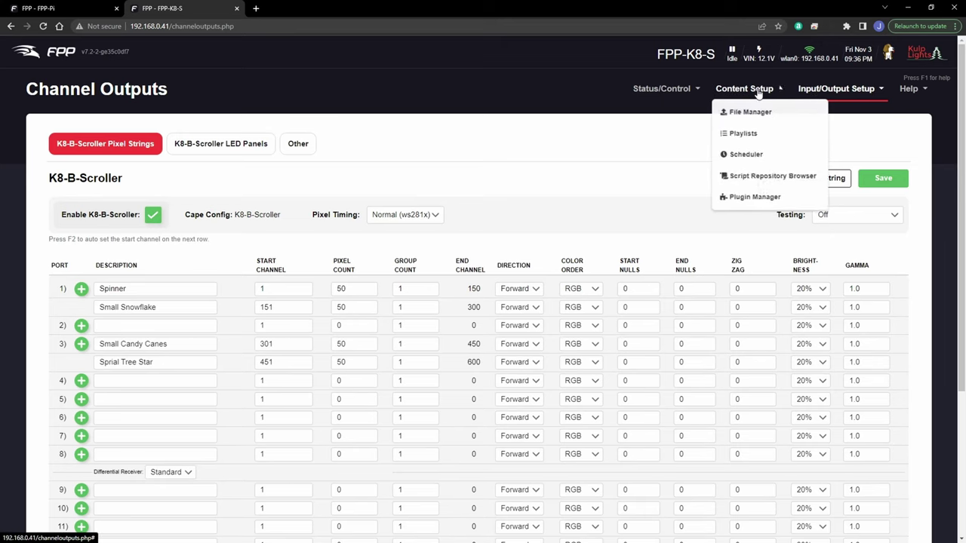
click(751, 113)
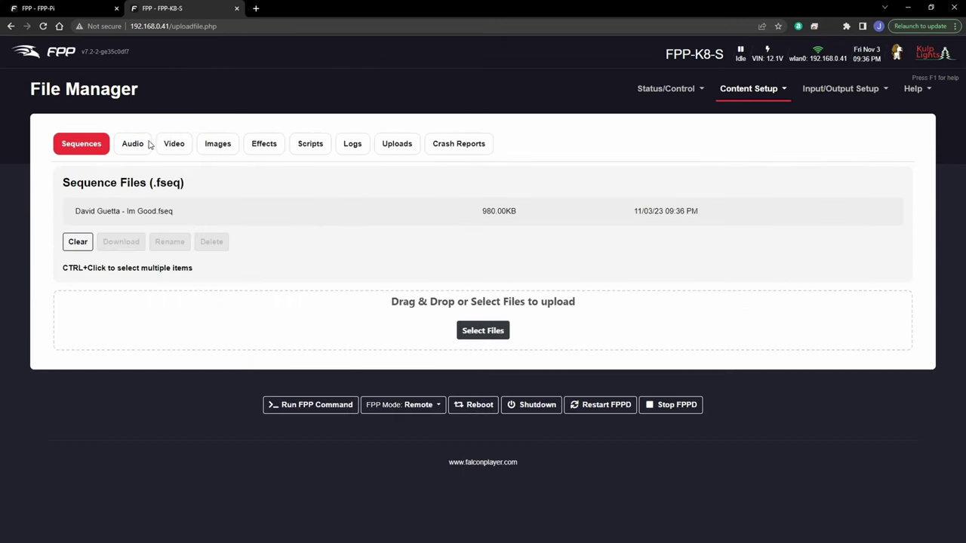
click(135, 148)
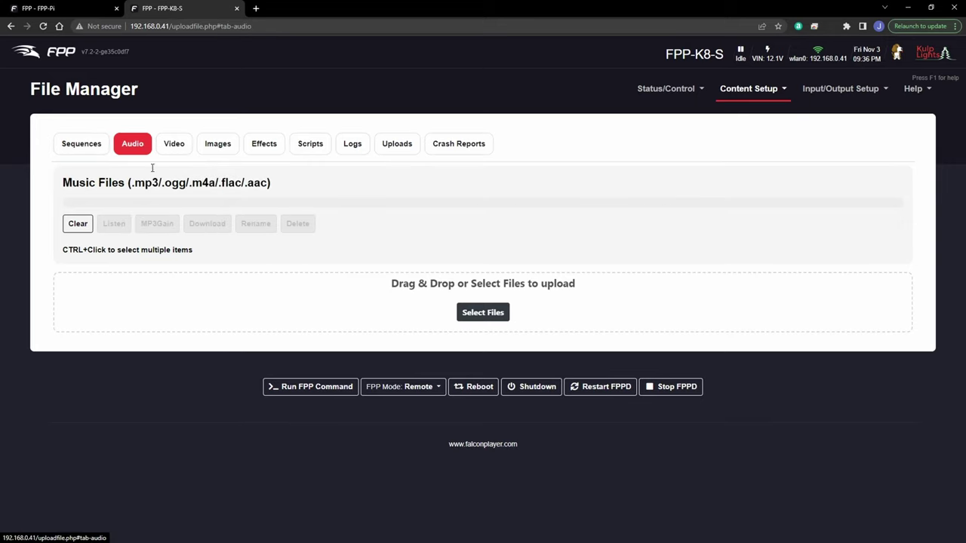
click(88, 145)
Open the Status pages of FPP-K8-S and FPP-Pi, and play David Guetta - Im Good.fseq on FPP-Pi
mouse_move(647, 90)
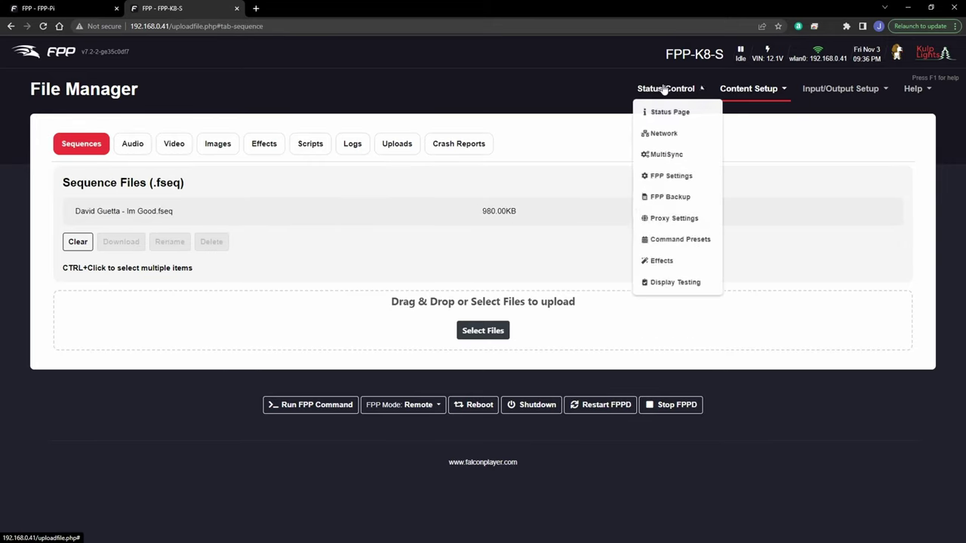
click(670, 111)
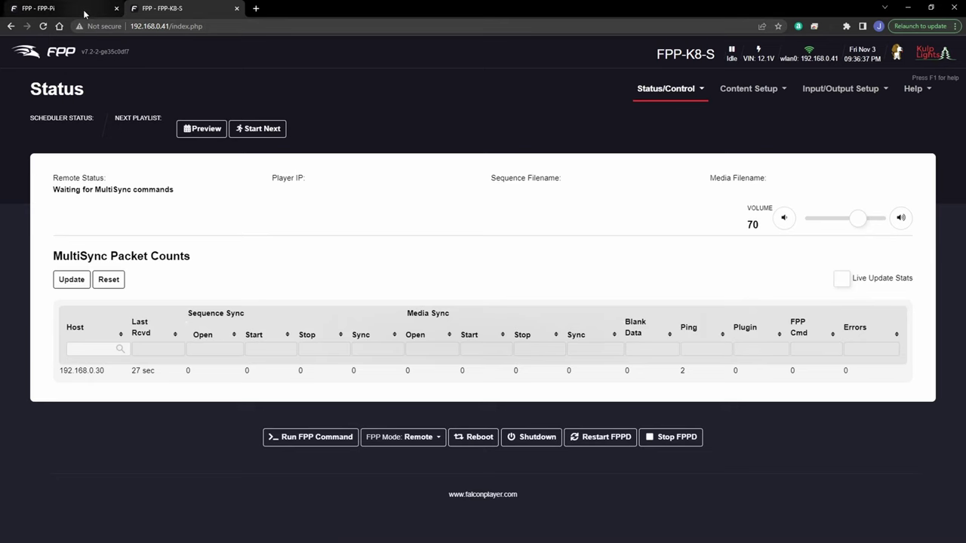
key(ctrl+1)
mouse_move(671, 89)
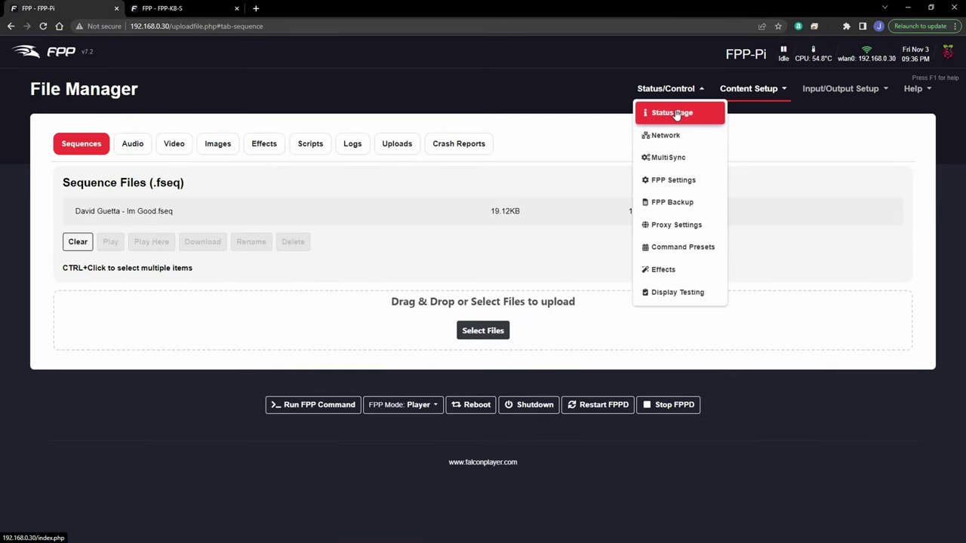
click(681, 112)
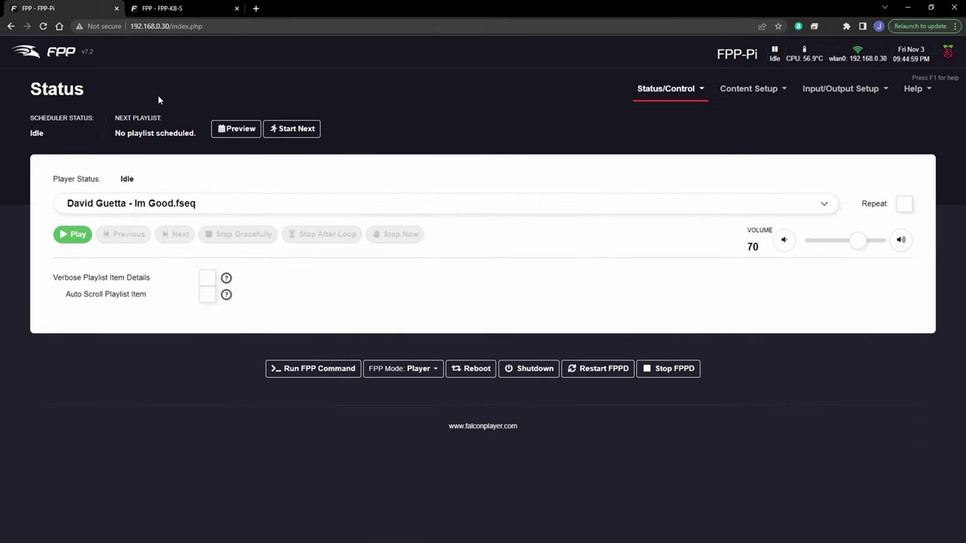
click(70, 235)
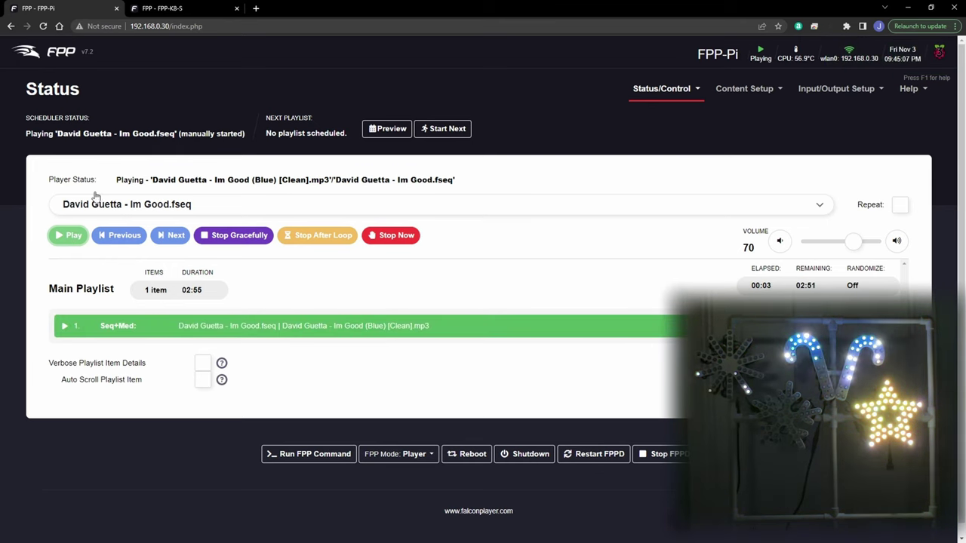
Check FPP-K8-S's remote sync status during playback and open FPP-Pi's MultiSync page
click(176, 10)
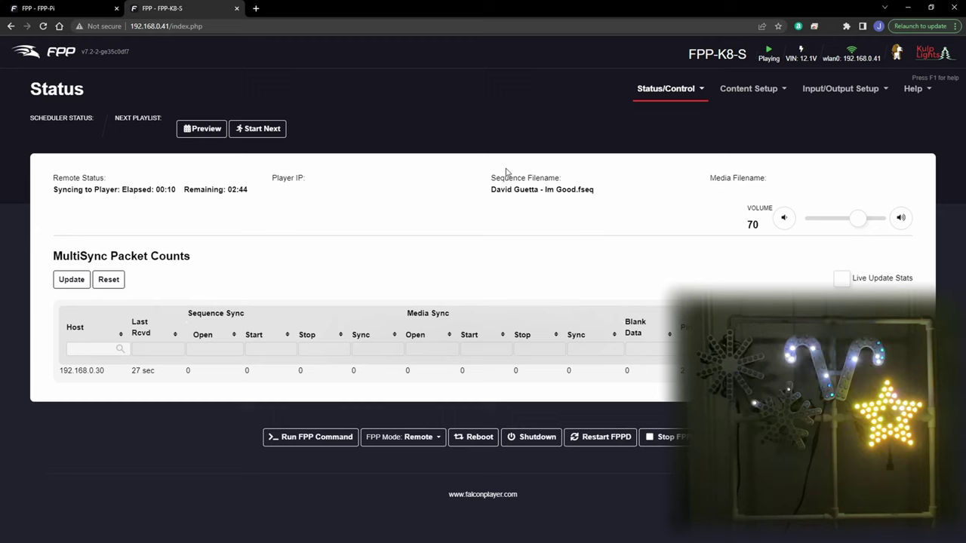
click(59, 8)
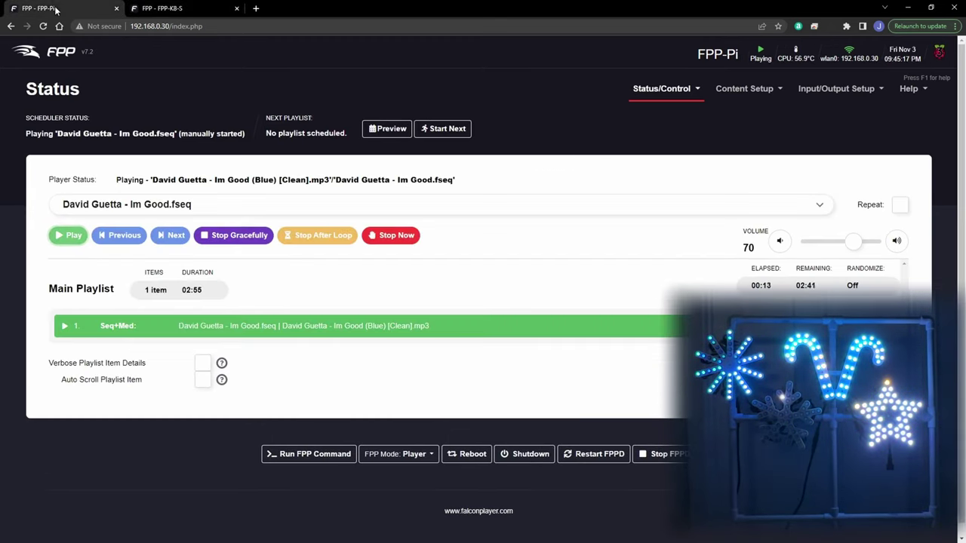
click(671, 89)
click(664, 157)
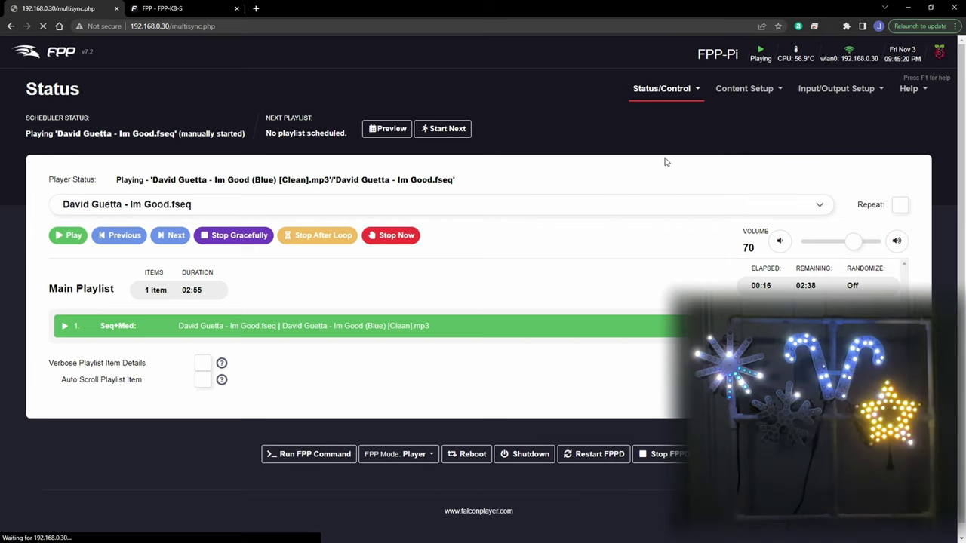